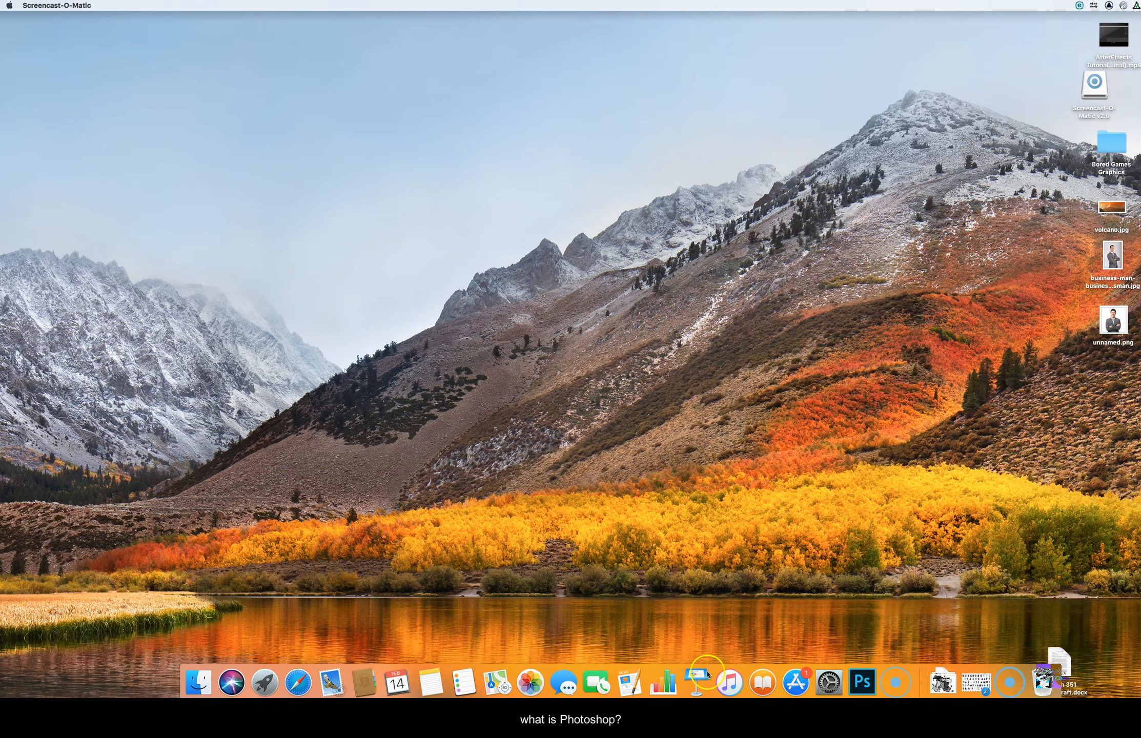
Step: Launch Adobe Photoshop CC 2017 and dismiss the licence expiry notice to reach the empty workspace
{"action": "left_click", "coordinate": [862, 681]}
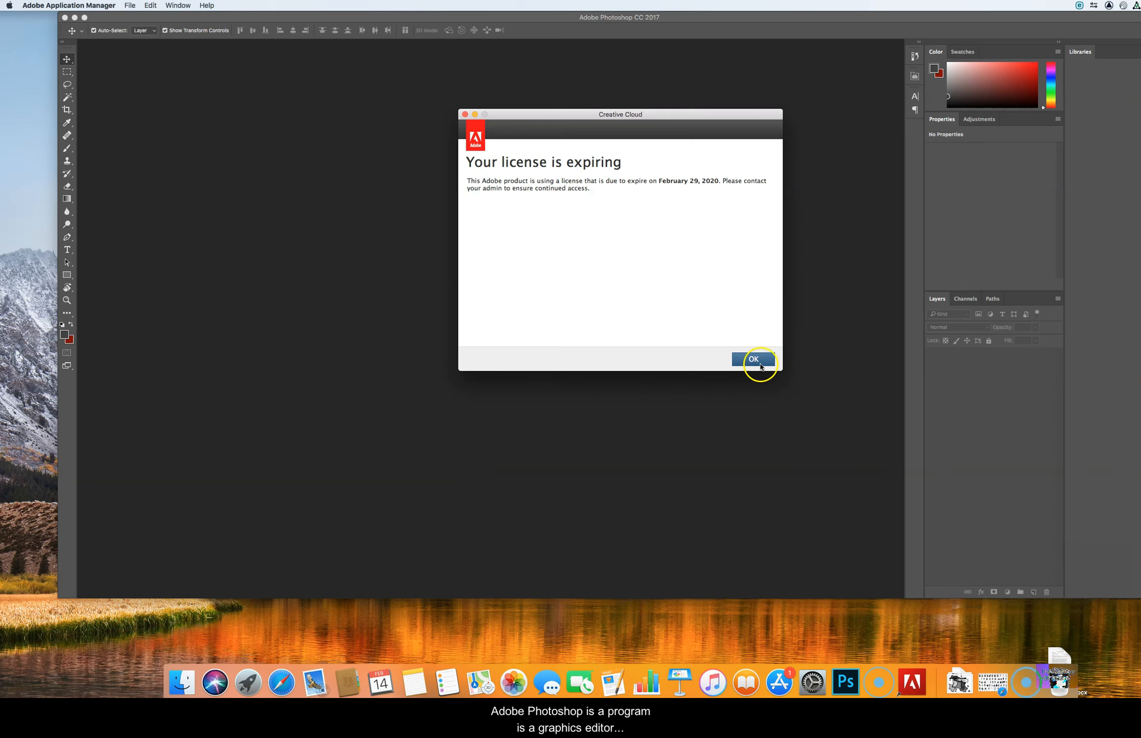
{"action": "left_click", "coordinate": [760, 364]}
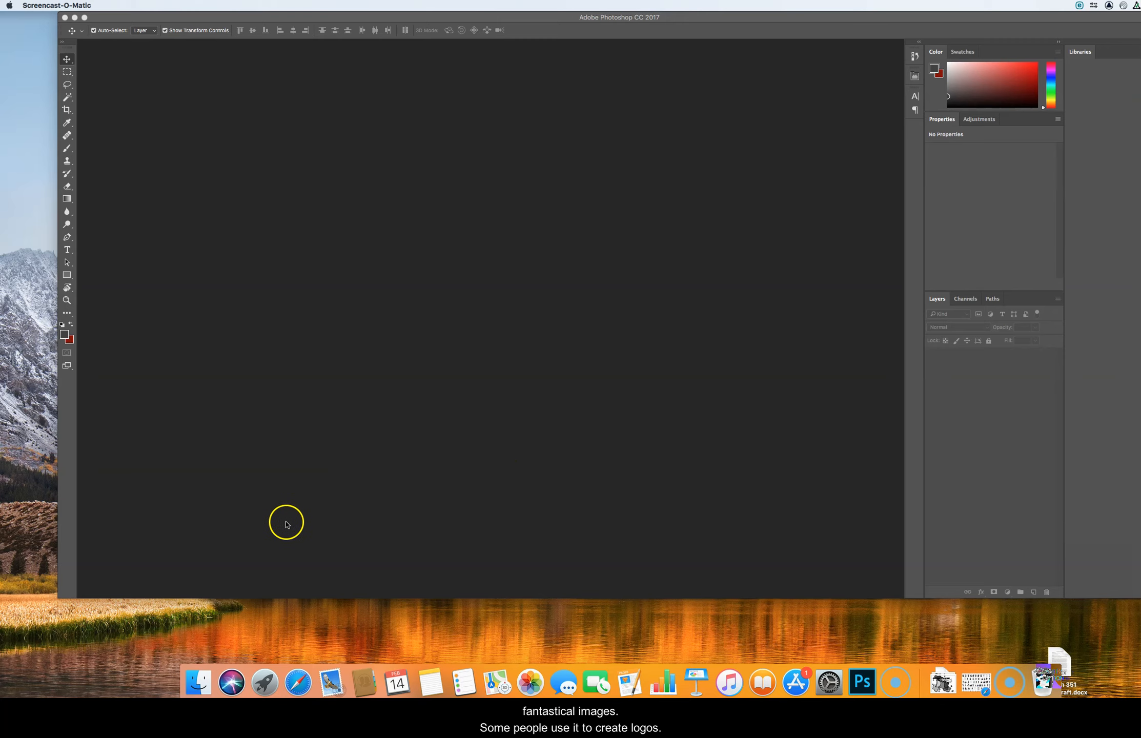
{"action": "key", "text": "XF86AudioLowerVolume"}
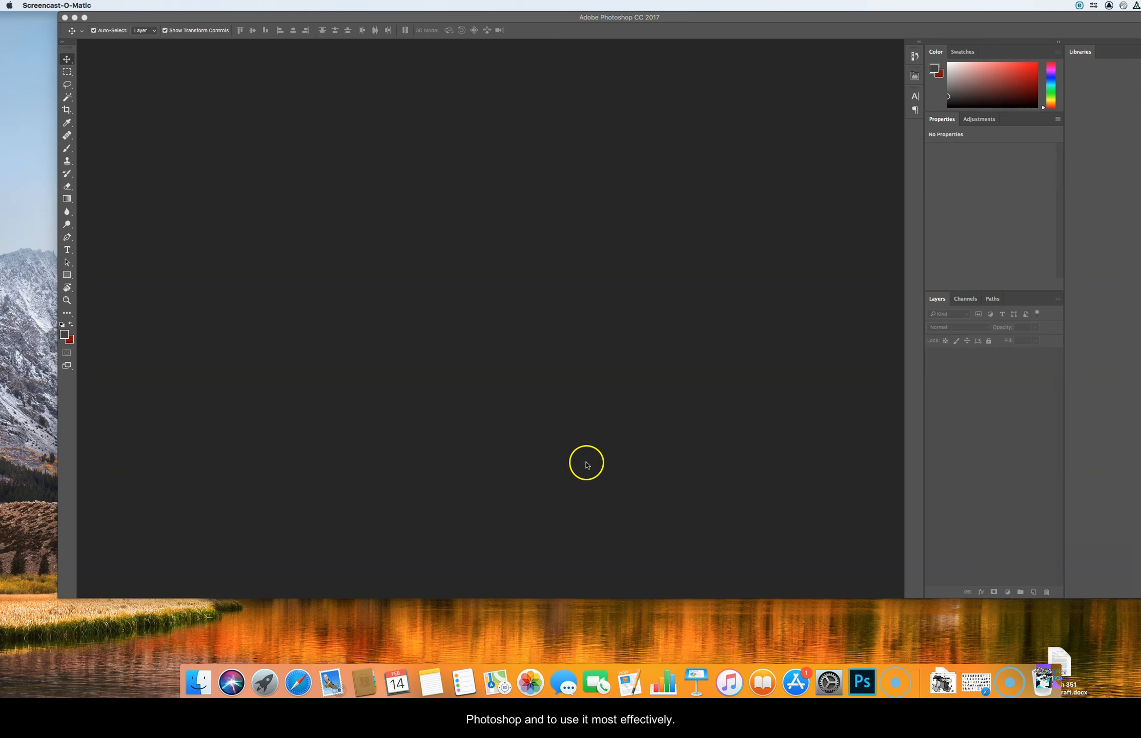
{"action": "left_click", "coordinate": [250, 243]}
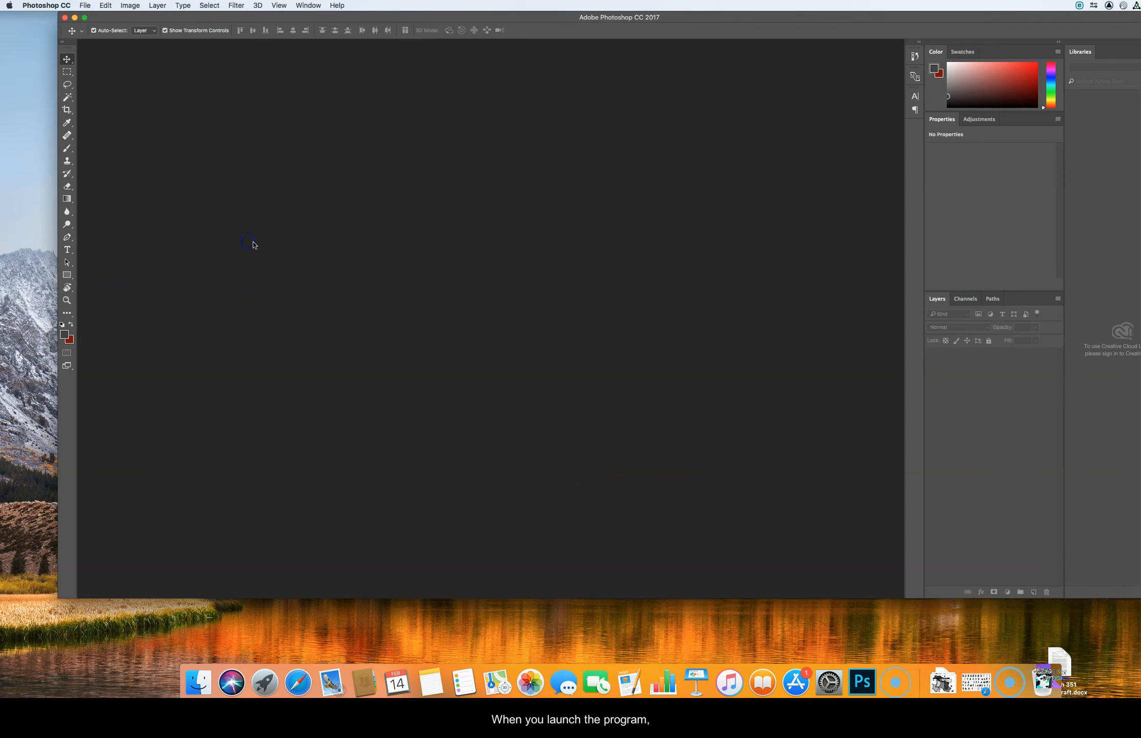
Step: Create a new document named "tutorial" at 1920 x 1080 pixels, 300 pixels/inch, RGB Color 8 bit, with a white background
{"action": "left_click", "coordinate": [86, 4]}
{"action": "left_click", "coordinate": [92, 18]}
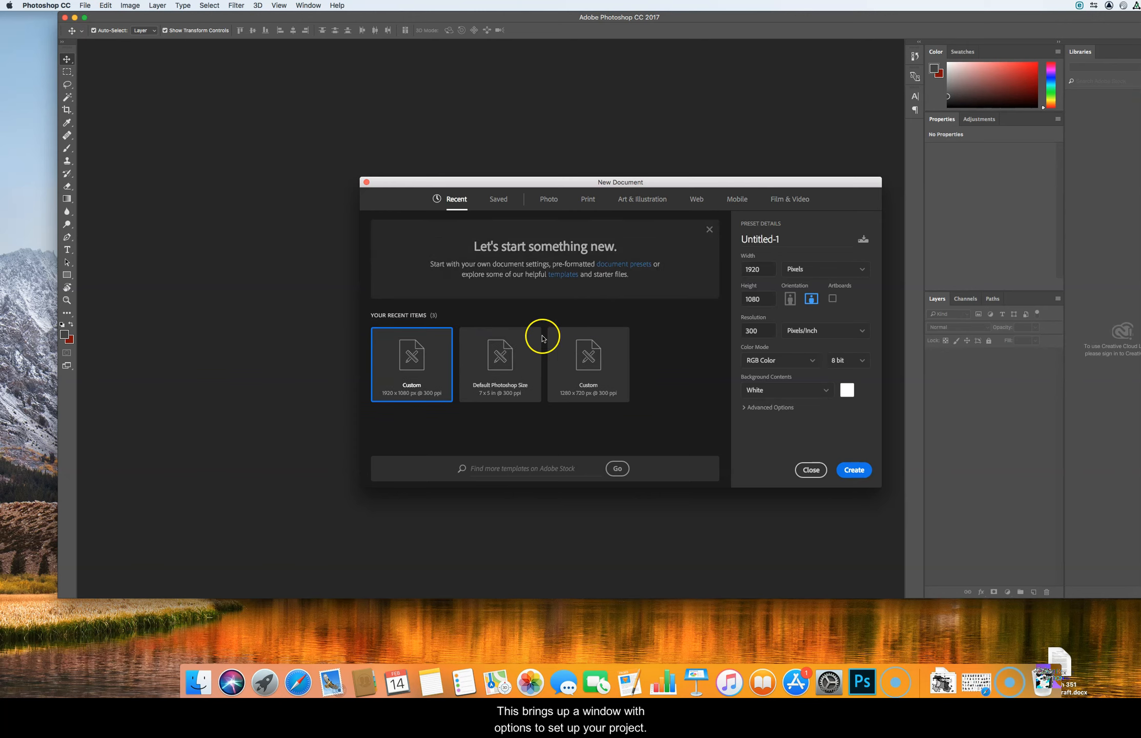
{"action": "left_click", "coordinate": [784, 241]}
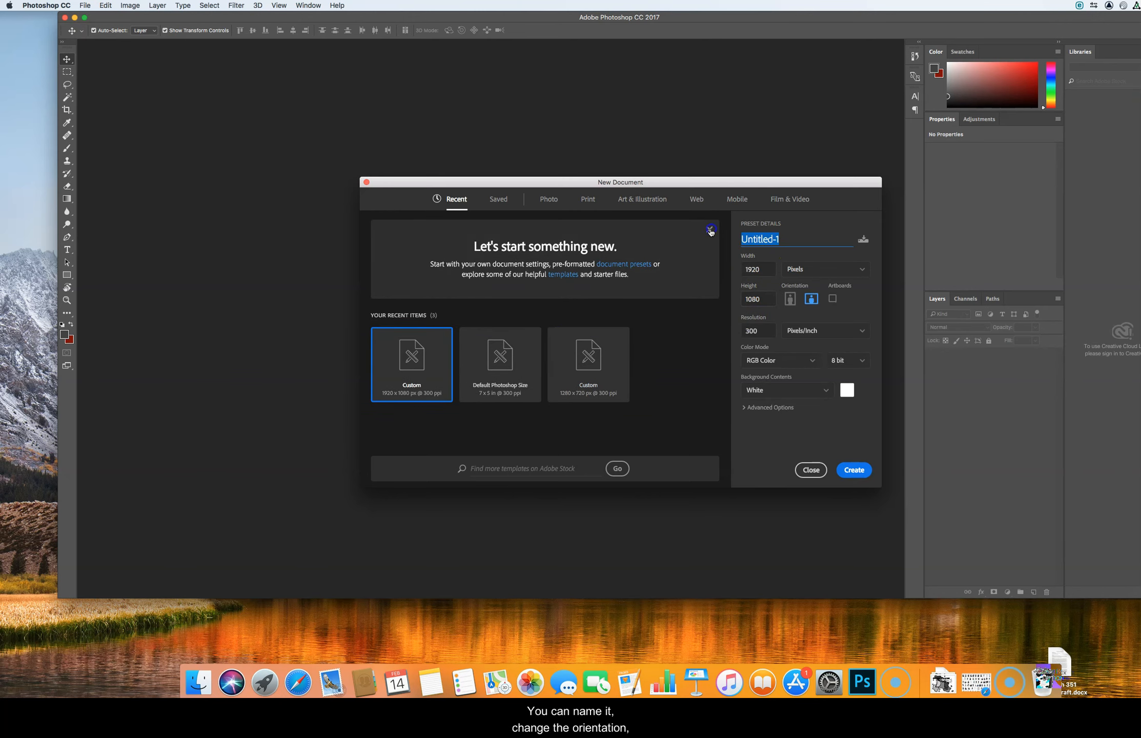
{"action": "type", "text": "tutorial"}
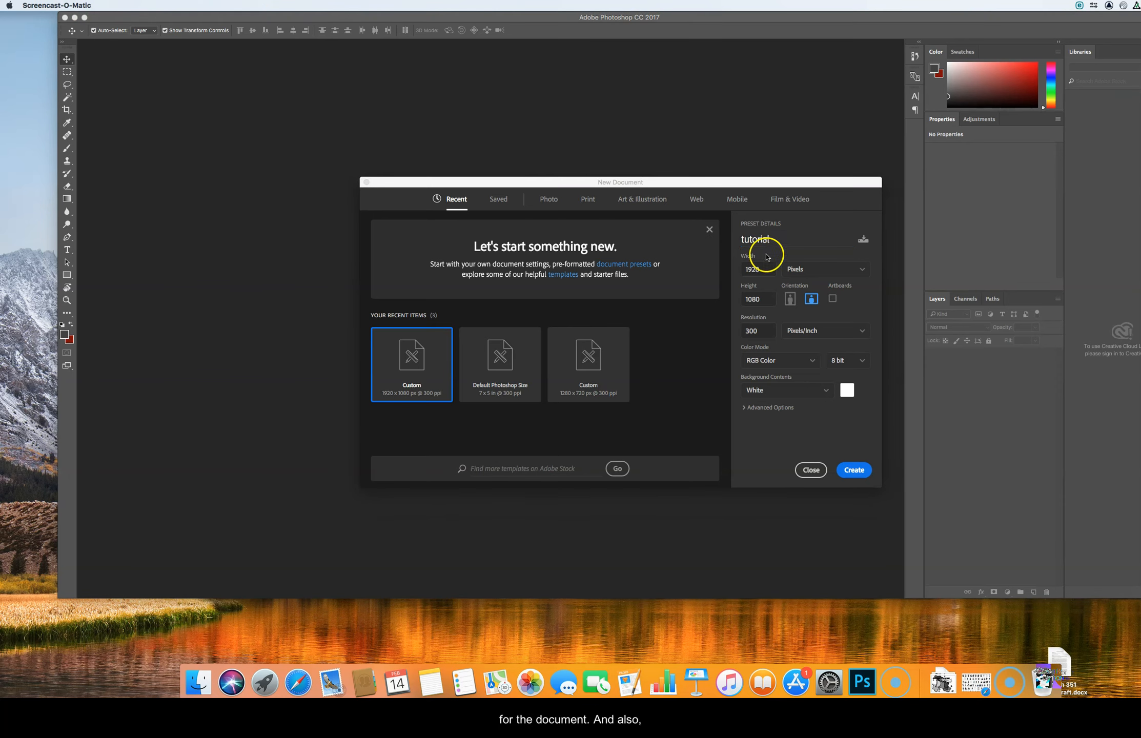
{"action": "left_click", "coordinate": [850, 271]}
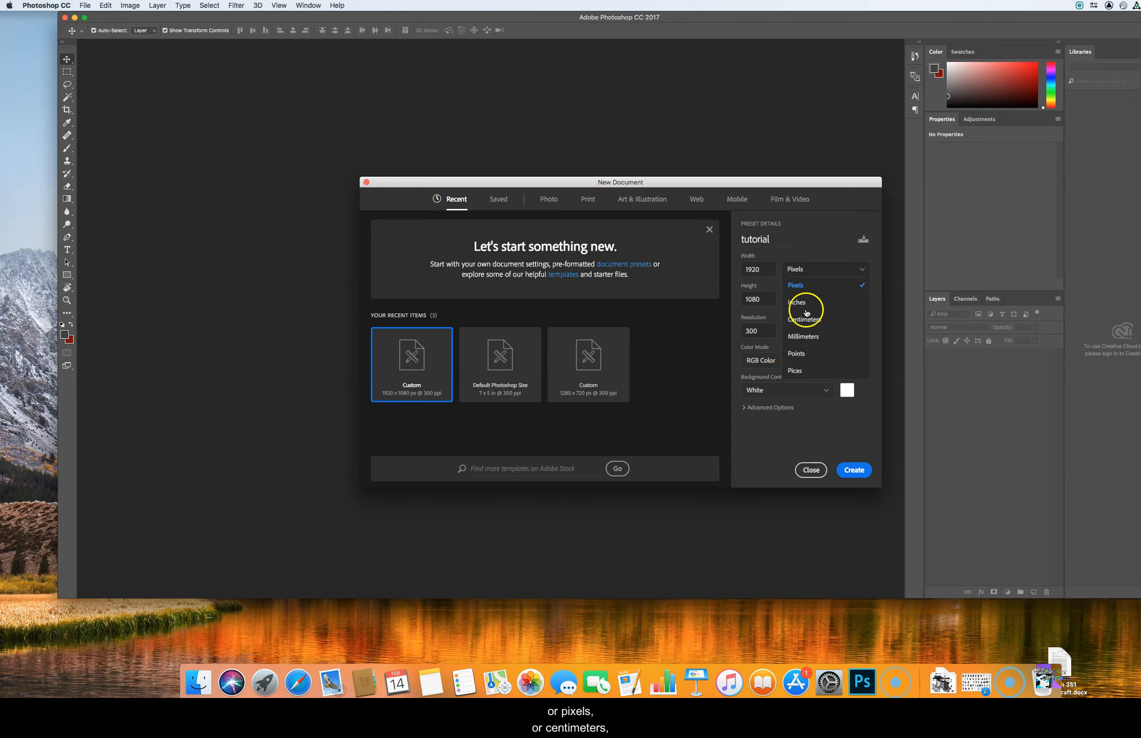
{"action": "left_click", "coordinate": [797, 286]}
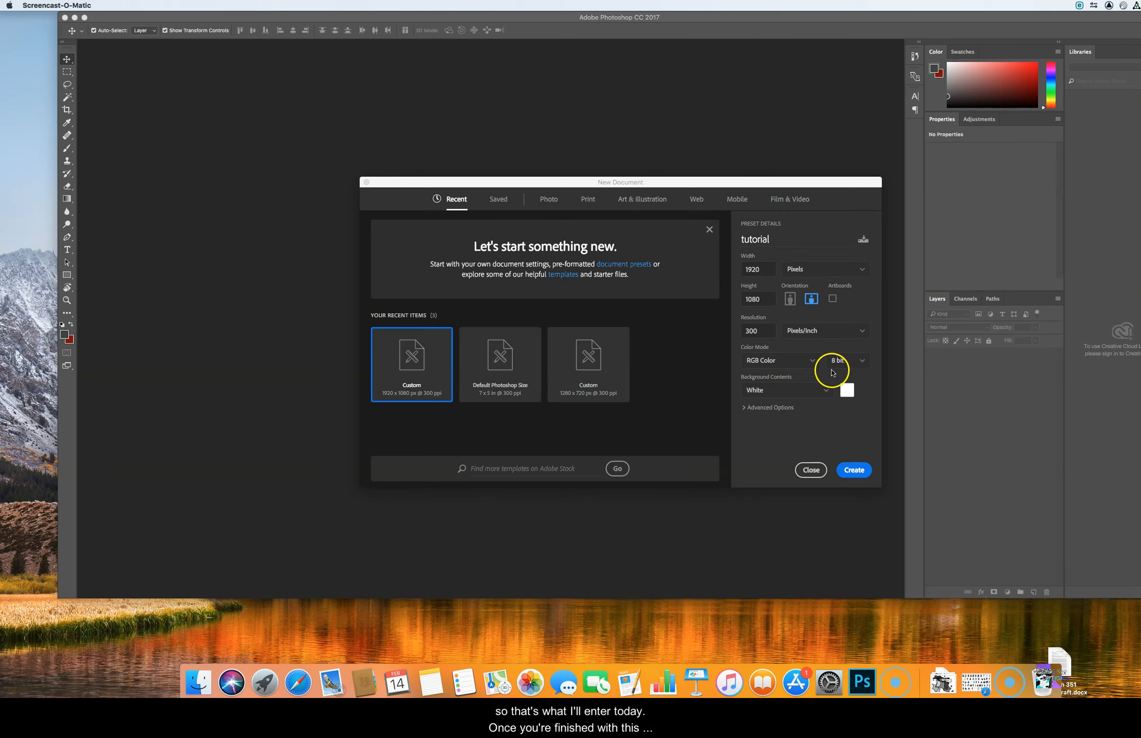
{"action": "left_click", "coordinate": [854, 469]}
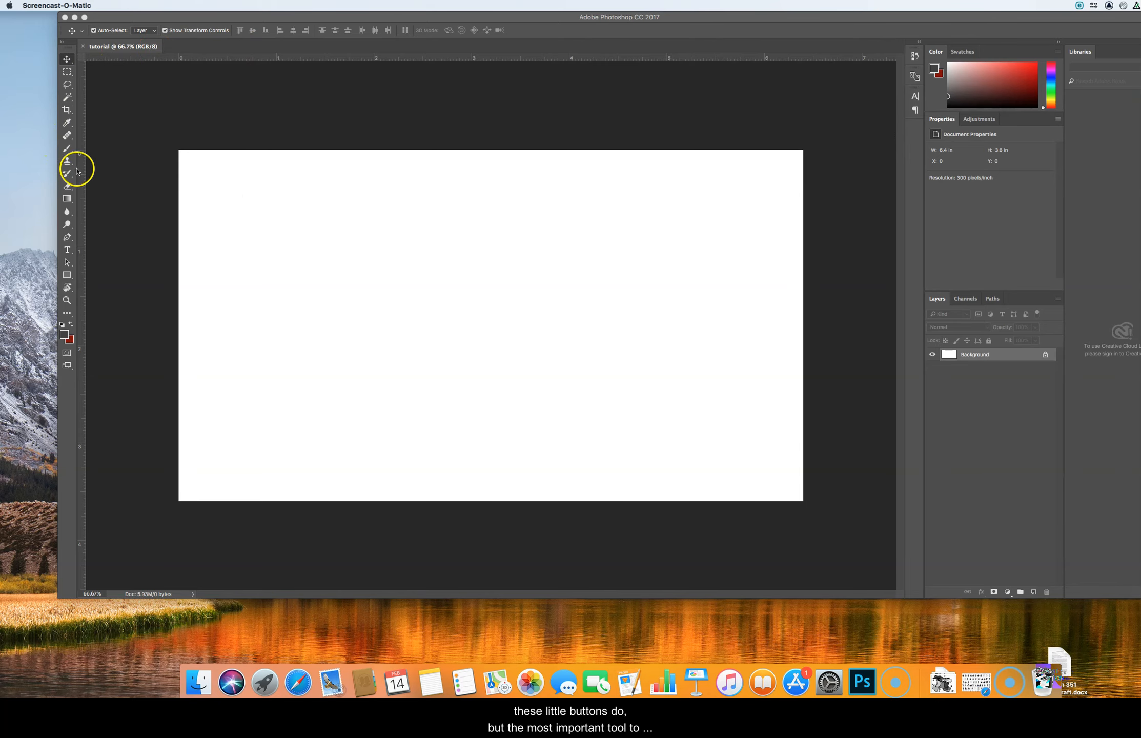
Step: Try switching to the History Brush and Type tools, returning to the Move tool each time
{"action": "left_click", "coordinate": [103, 19]}
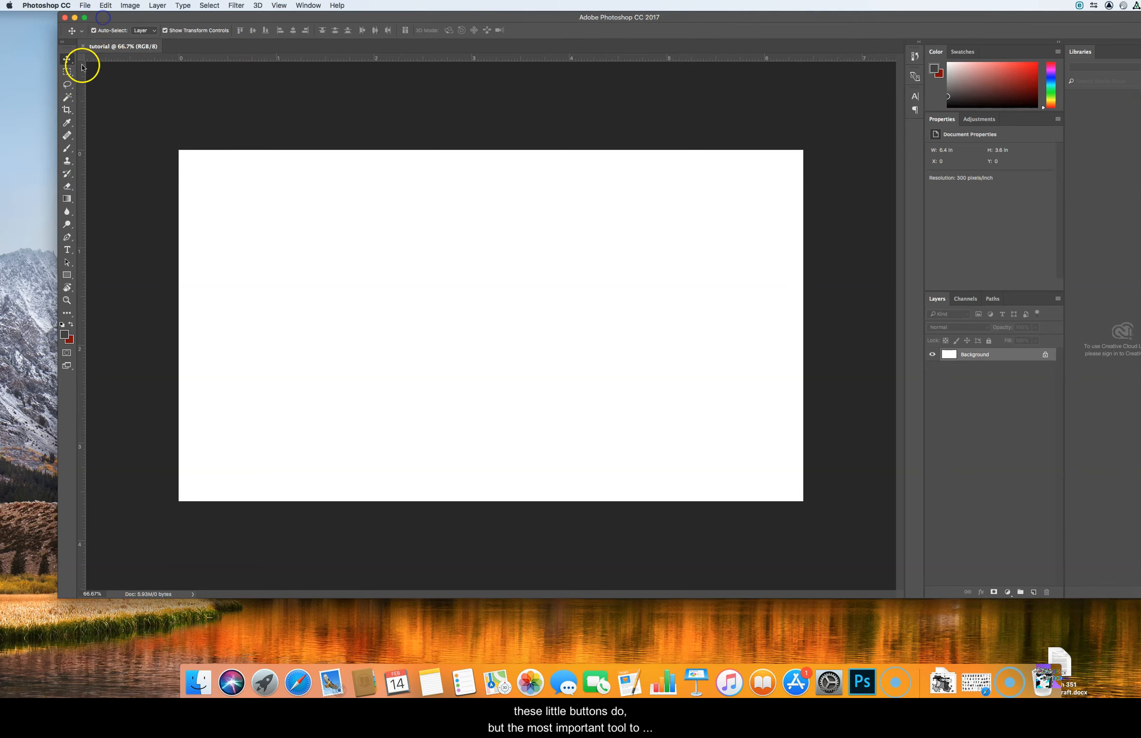
{"action": "left_click", "coordinate": [68, 173]}
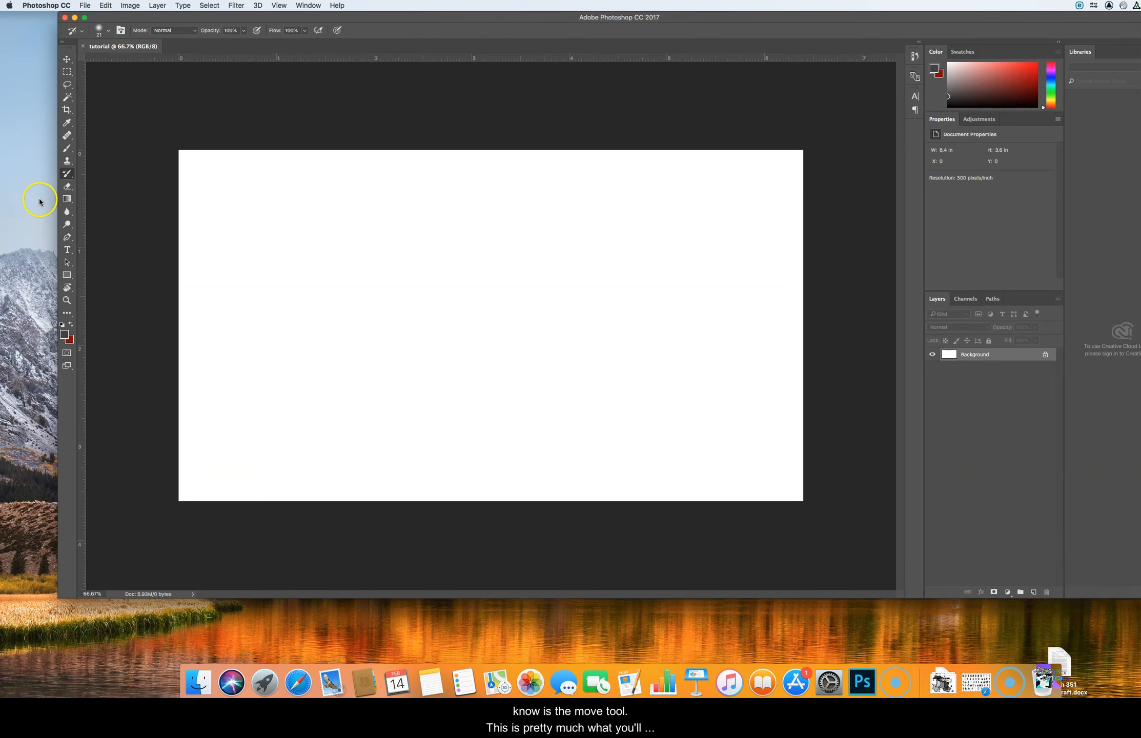
{"action": "left_click", "coordinate": [68, 61]}
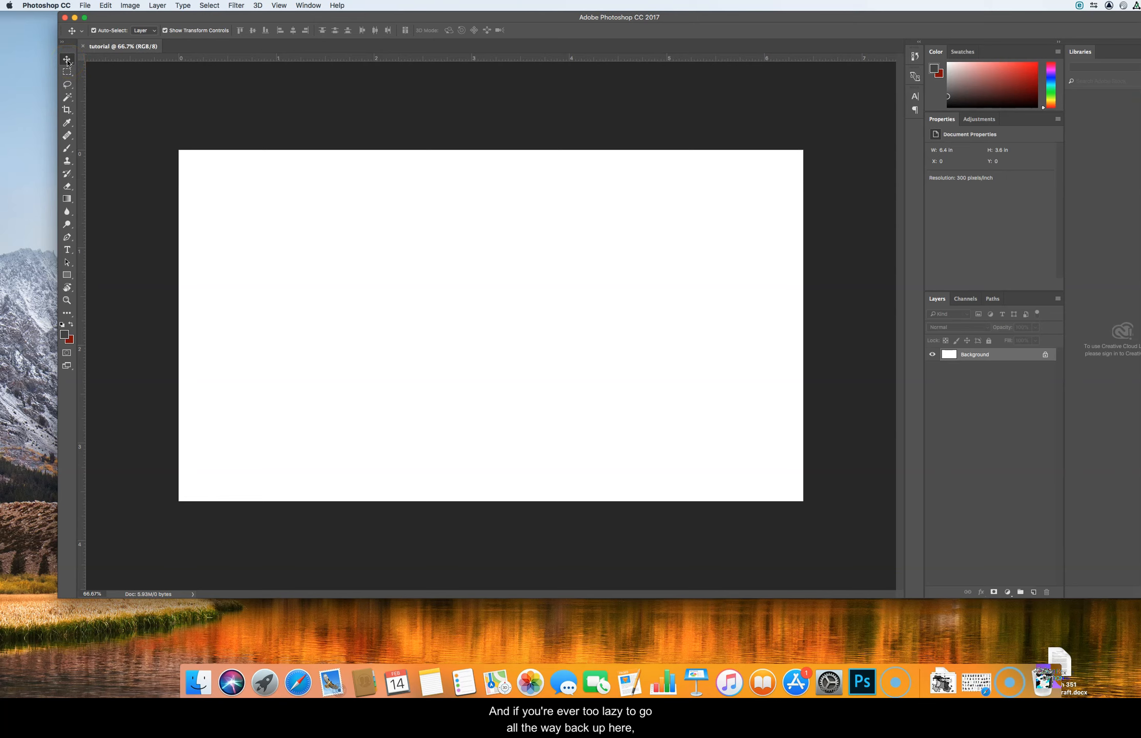
{"action": "key", "text": "t"}
{"action": "key", "text": "v"}
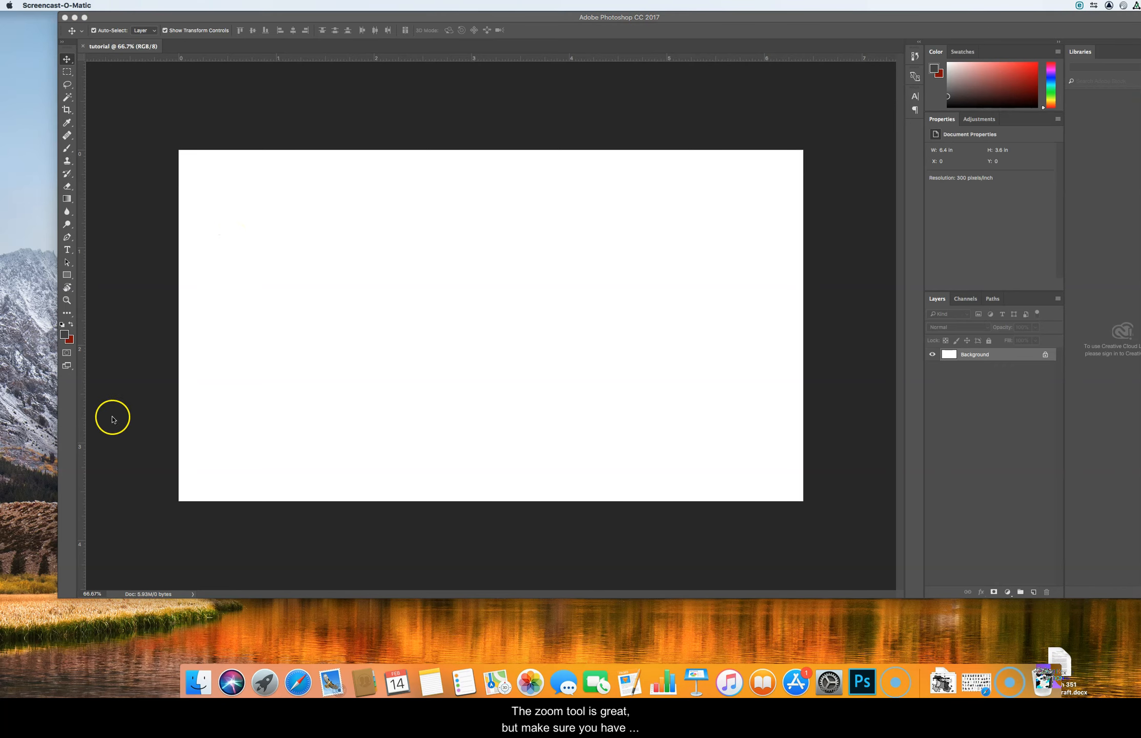
Step: Add a text layer reading "hello" in the upper left part of the white canvas
{"action": "left_click", "coordinate": [66, 301]}
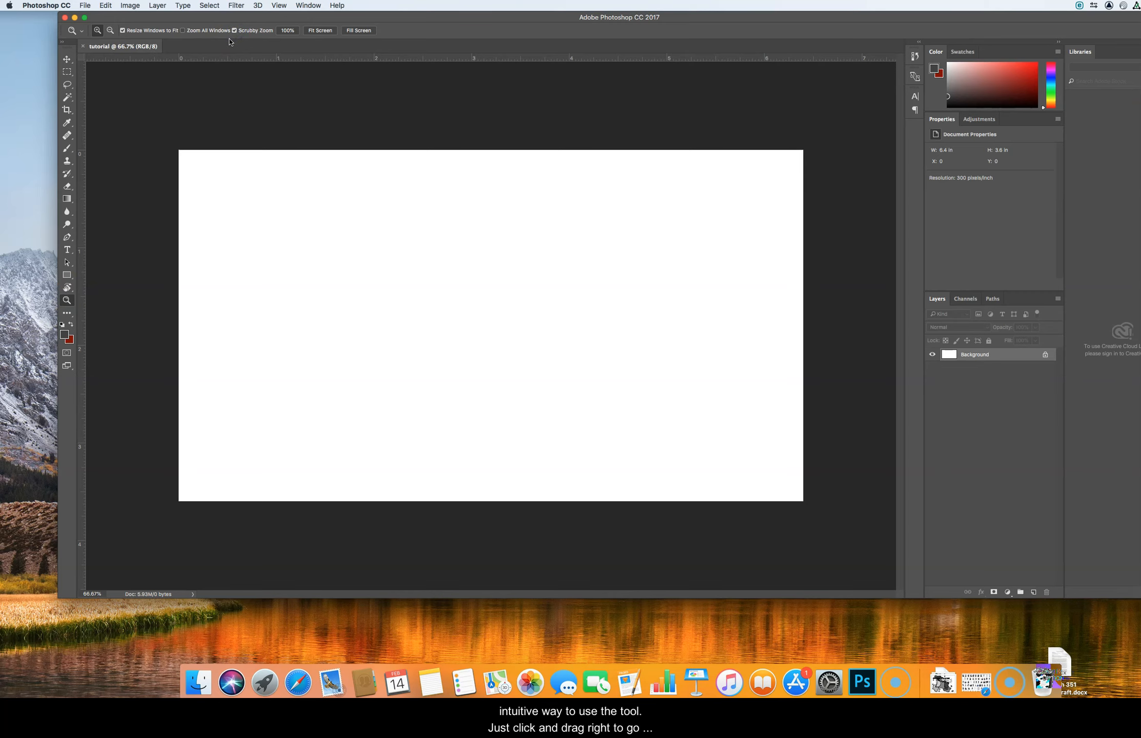
{"action": "mouse_move", "coordinate": [321, 303]}
{"action": "left_mouse_down"}
{"action": "mouse_move", "coordinate": [357, 308]}
{"action": "mouse_move", "coordinate": [310, 308]}
{"action": "left_mouse_up"}
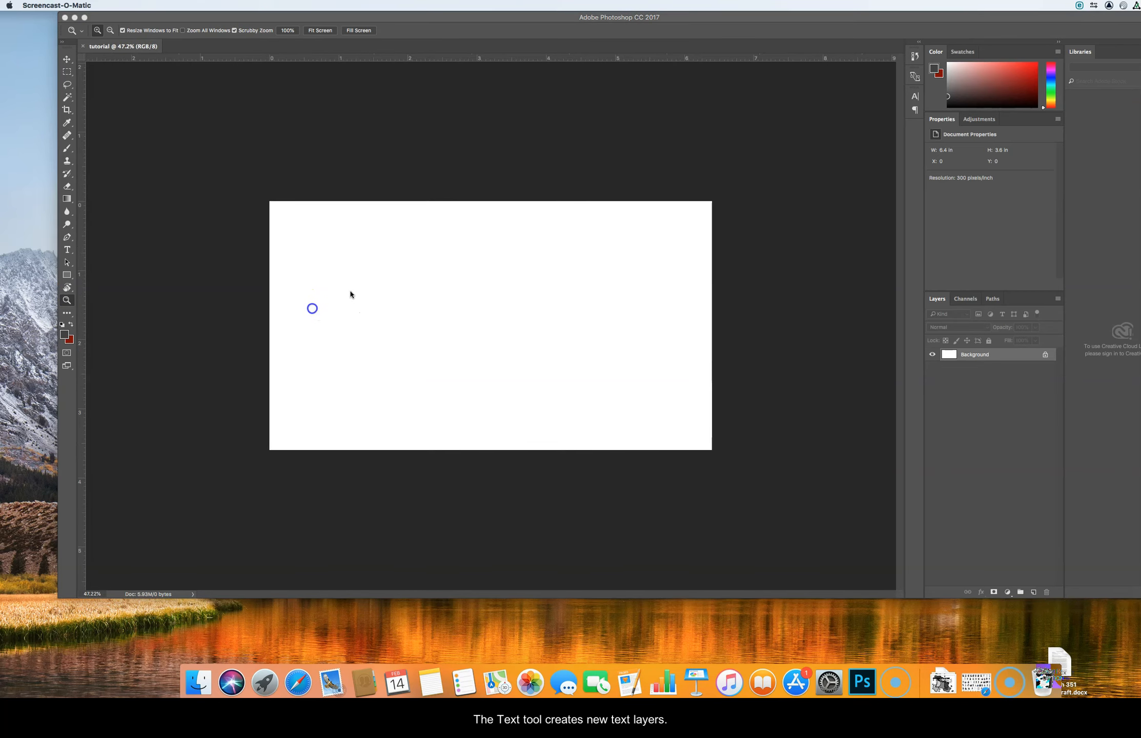
{"action": "left_click", "coordinate": [66, 250]}
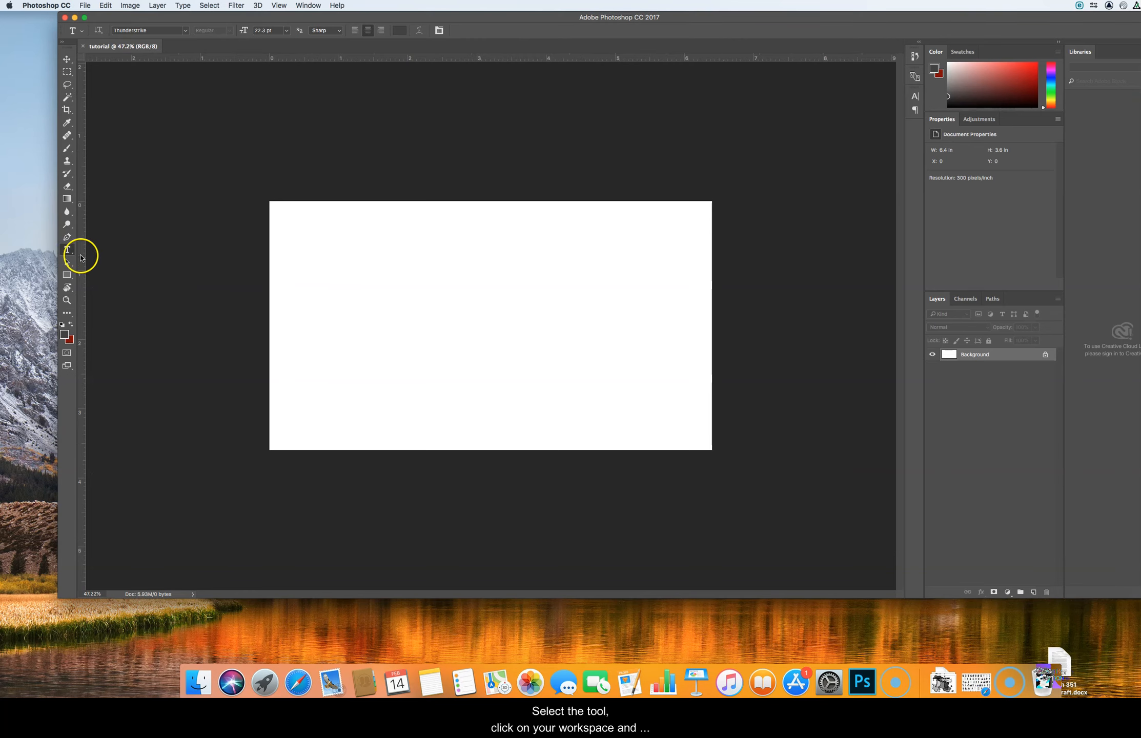
{"action": "left_click", "coordinate": [390, 270]}
{"action": "type", "text": "hello"}
{"action": "key", "text": "KP_Enter"}
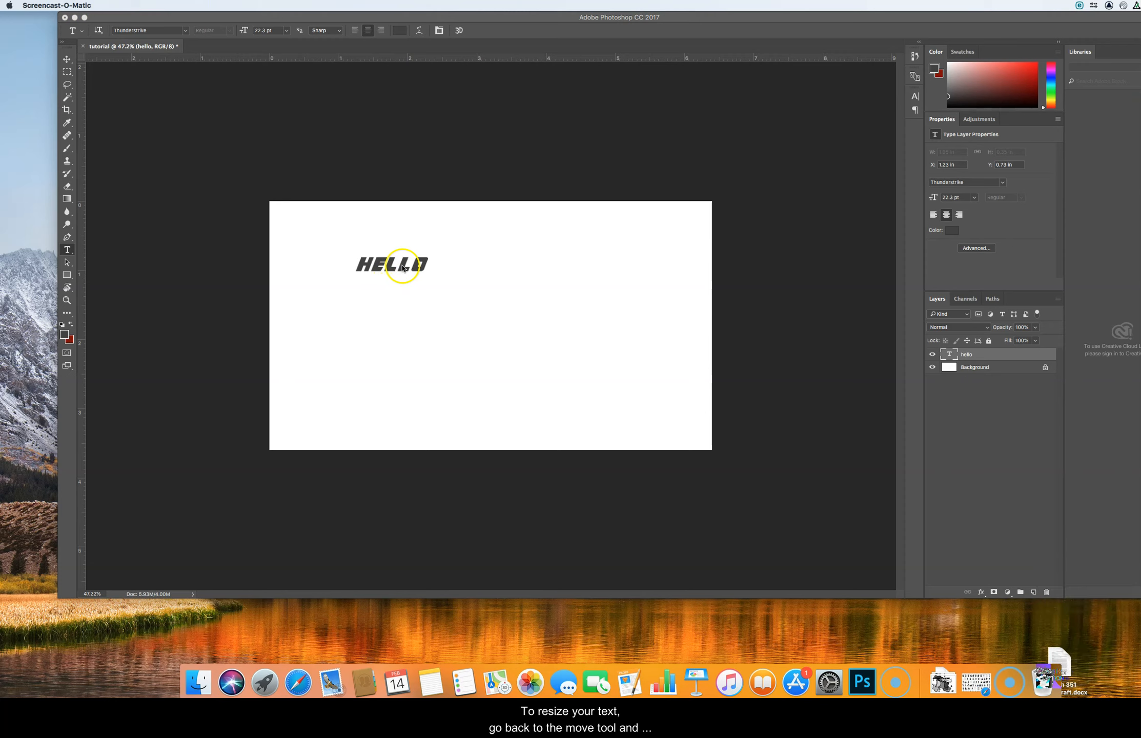
Step: Scale the hello text with the transform handles to about 255% width and 317% height
{"action": "left_click", "coordinate": [67, 59]}
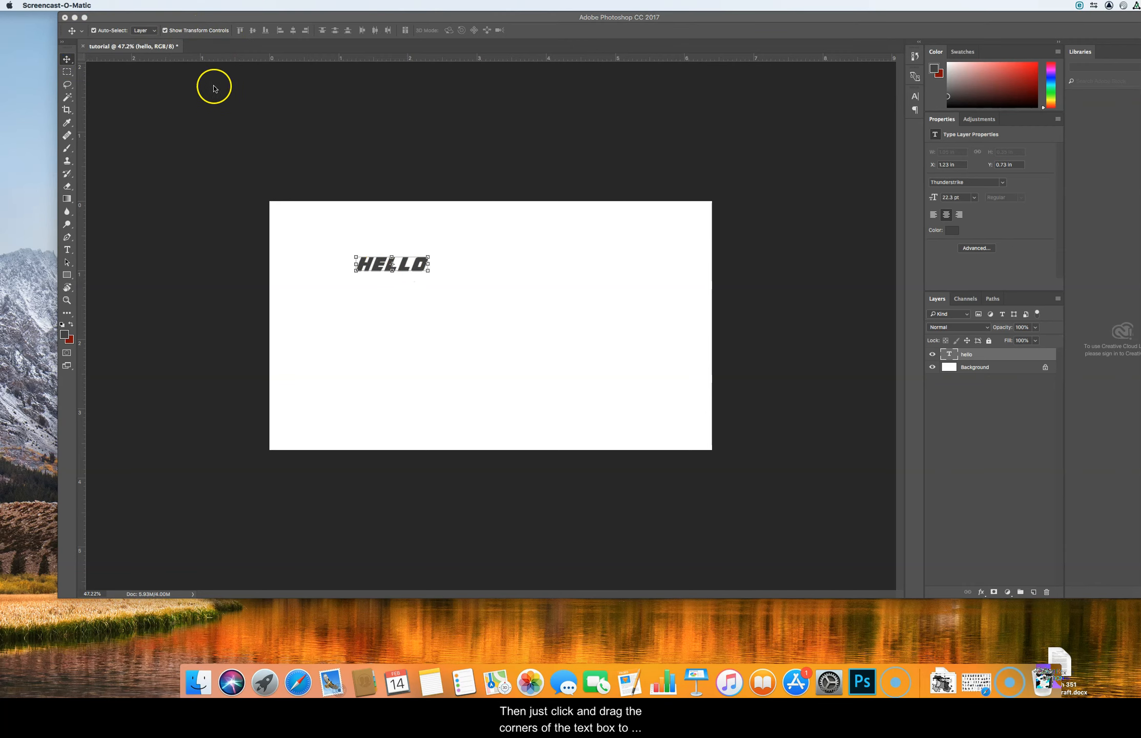
{"action": "left_click", "coordinate": [428, 270]}
{"action": "left_click_drag", "start_coordinate": [428, 270], "coordinate": [541, 341]}
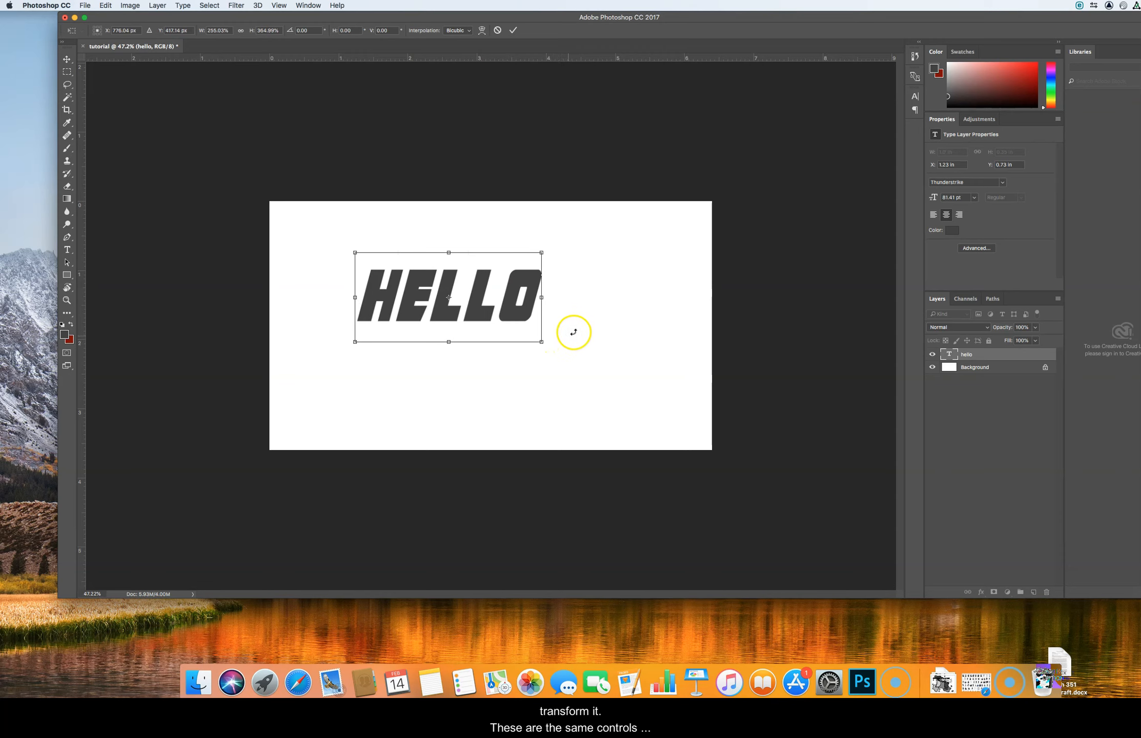
{"action": "left_click_drag", "start_coordinate": [449, 342], "coordinate": [451, 330]}
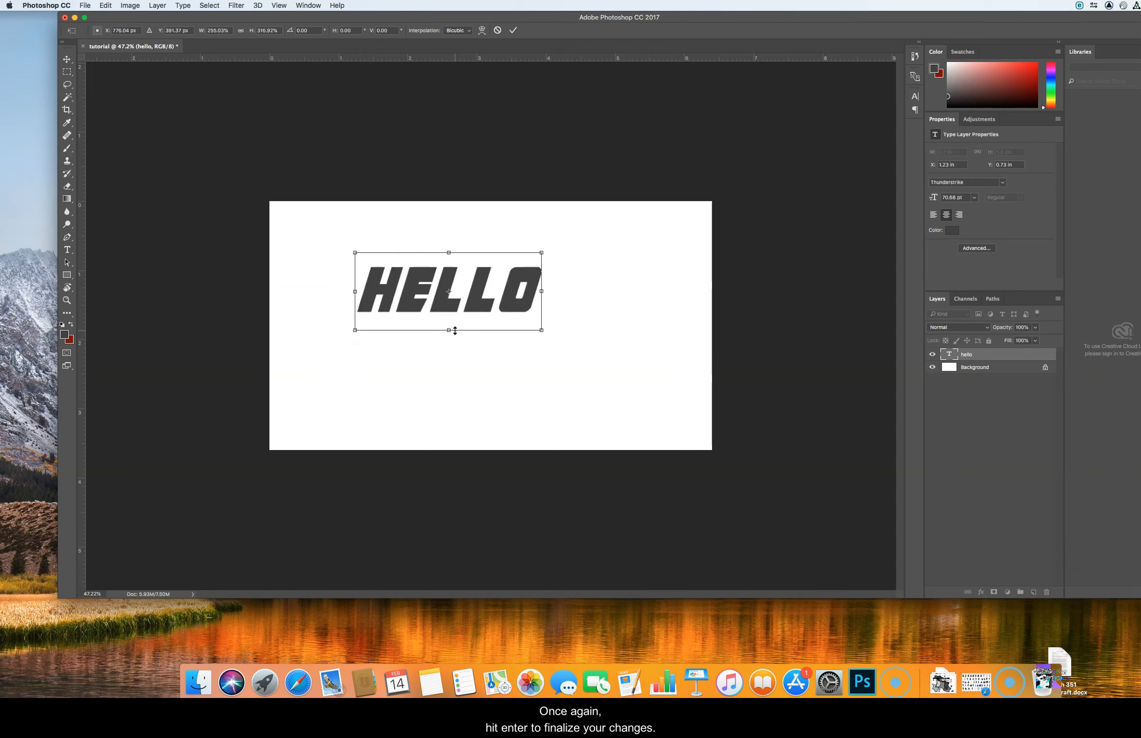
{"action": "key", "text": "Return"}
{"action": "left_click", "coordinate": [470, 309]}
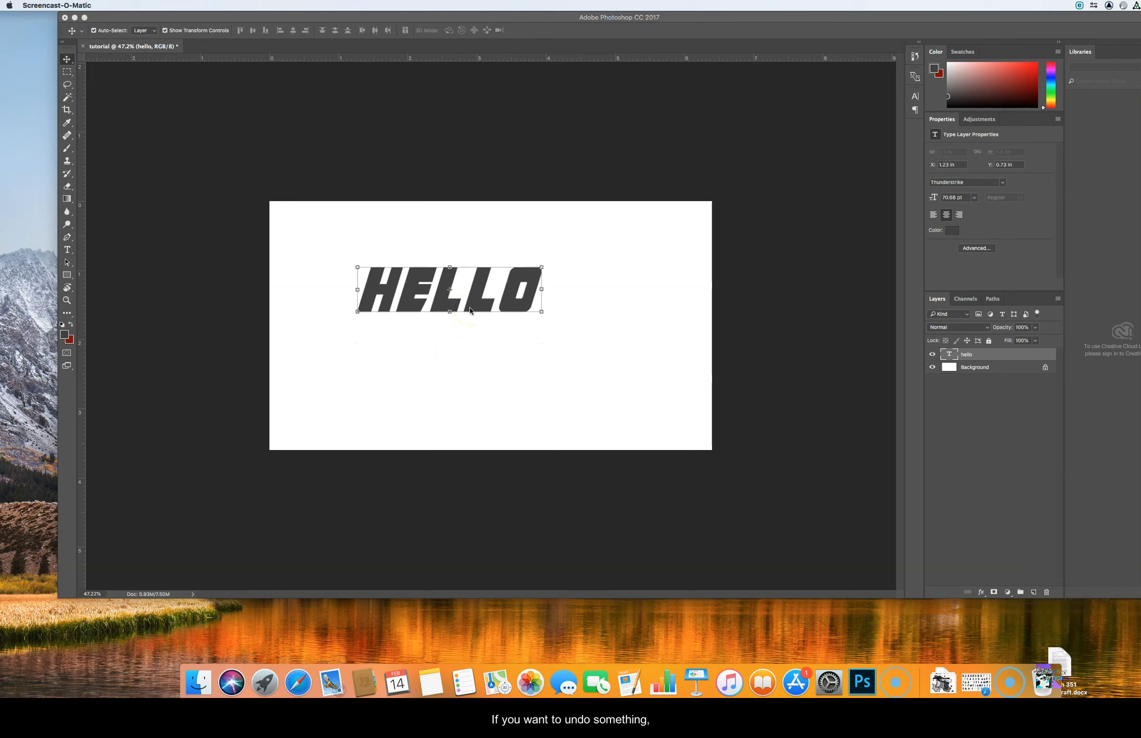
{"action": "left_click", "coordinate": [259, 152]}
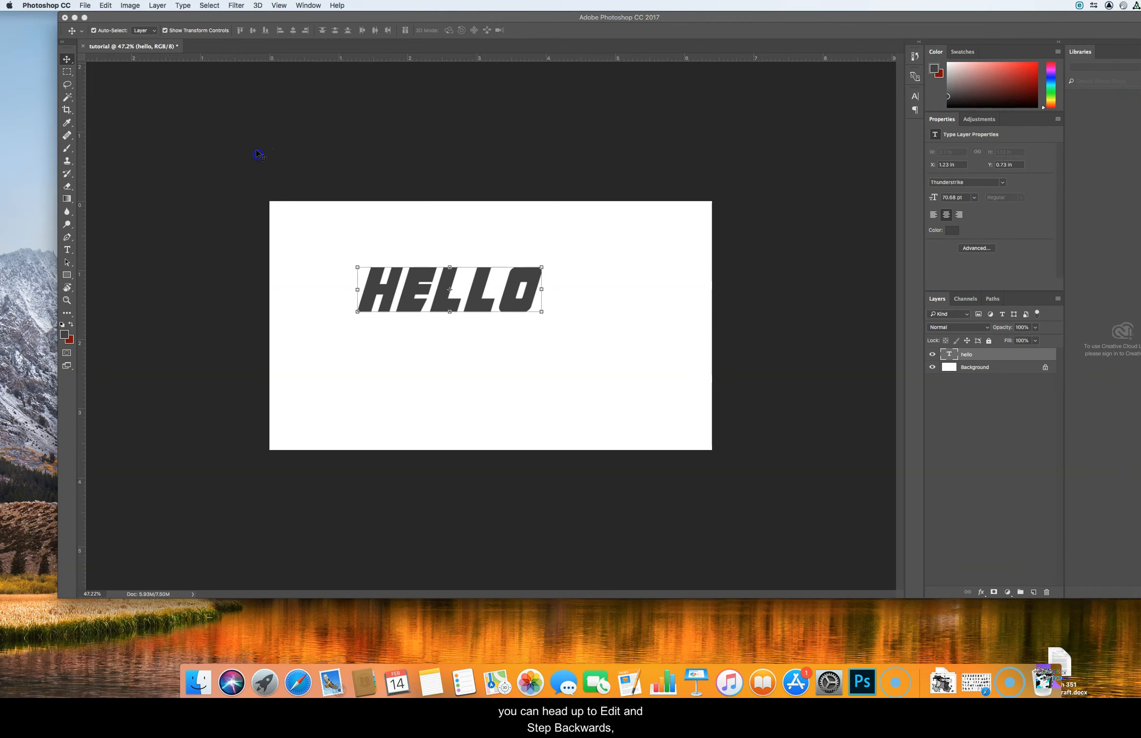
{"action": "left_click", "coordinate": [105, 5]}
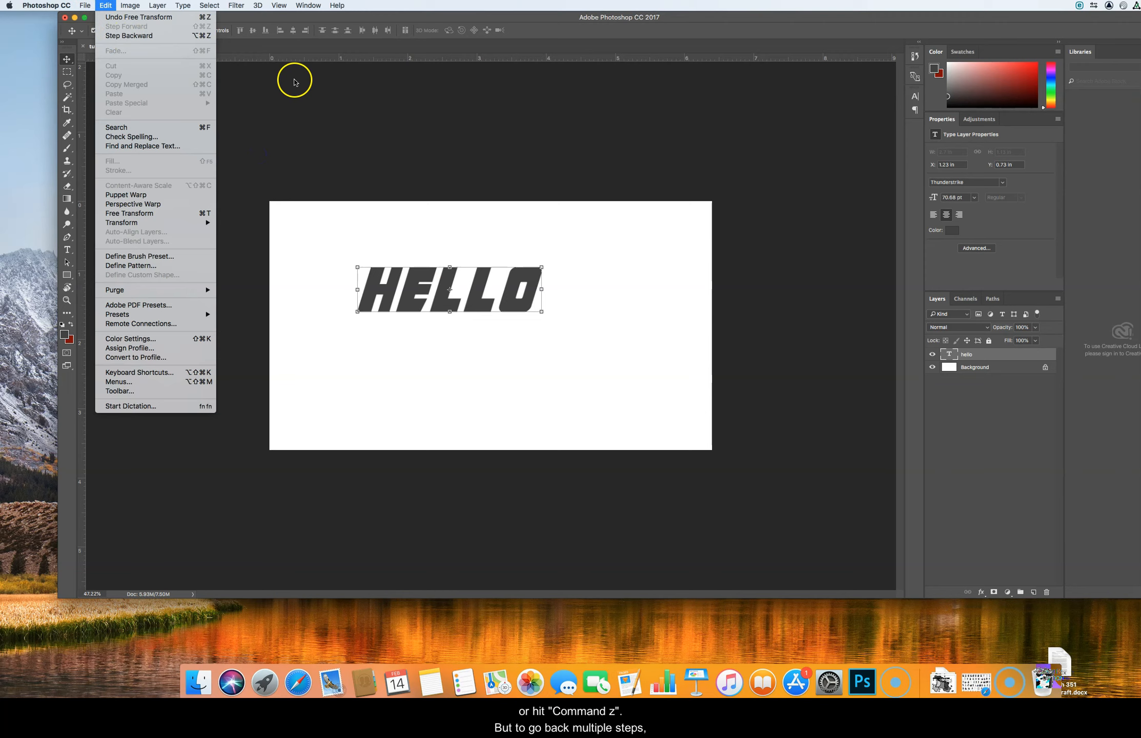
{"action": "left_click", "coordinate": [499, 357]}
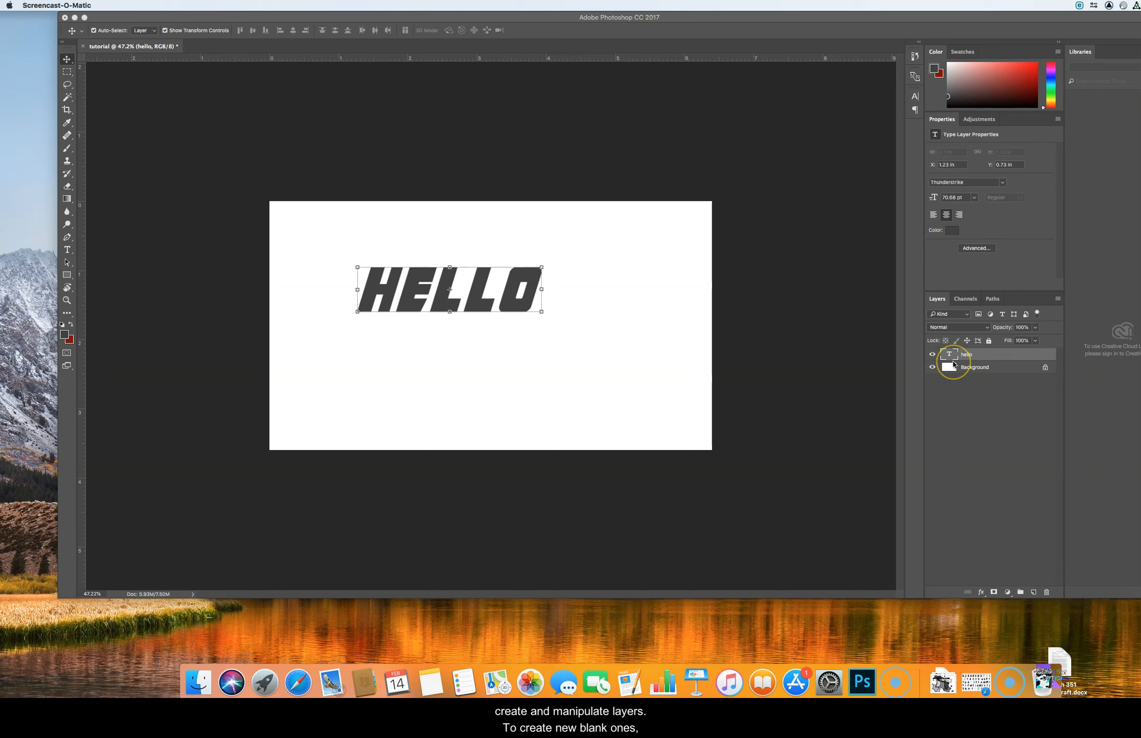
Step: Add a new blank layer, and duplicate the hello text layer with the copy placed below and slightly right of the original
{"action": "left_click", "coordinate": [1034, 593]}
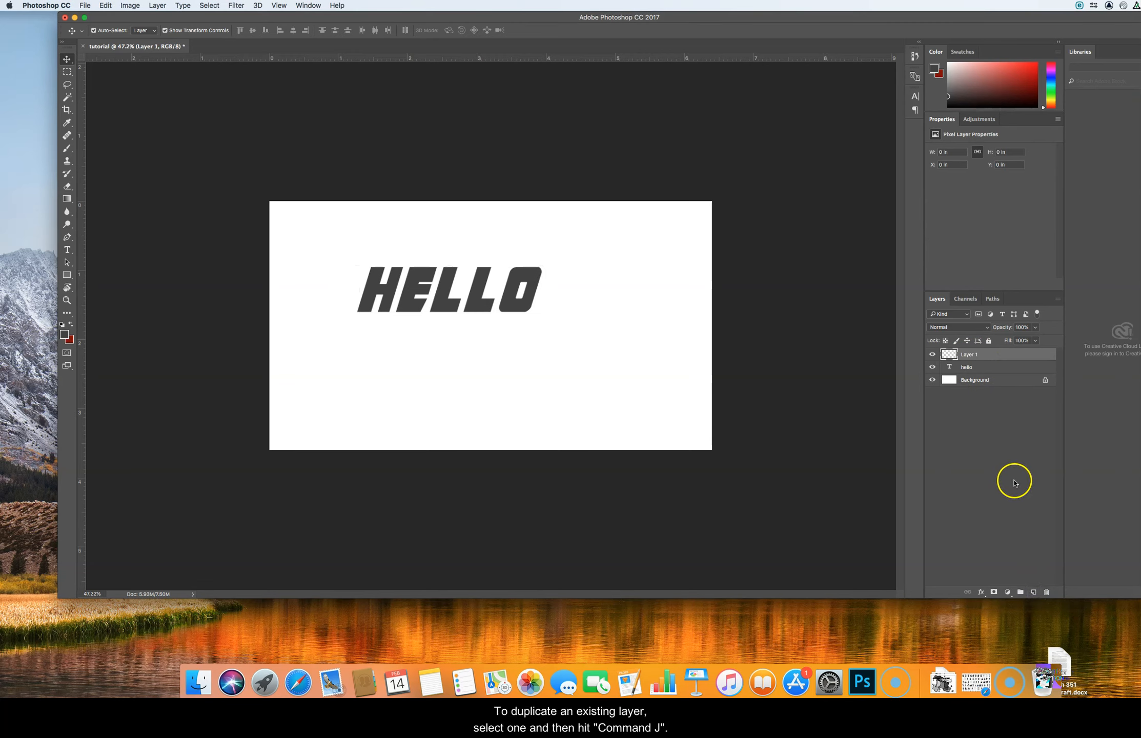
{"action": "left_click", "coordinate": [972, 368]}
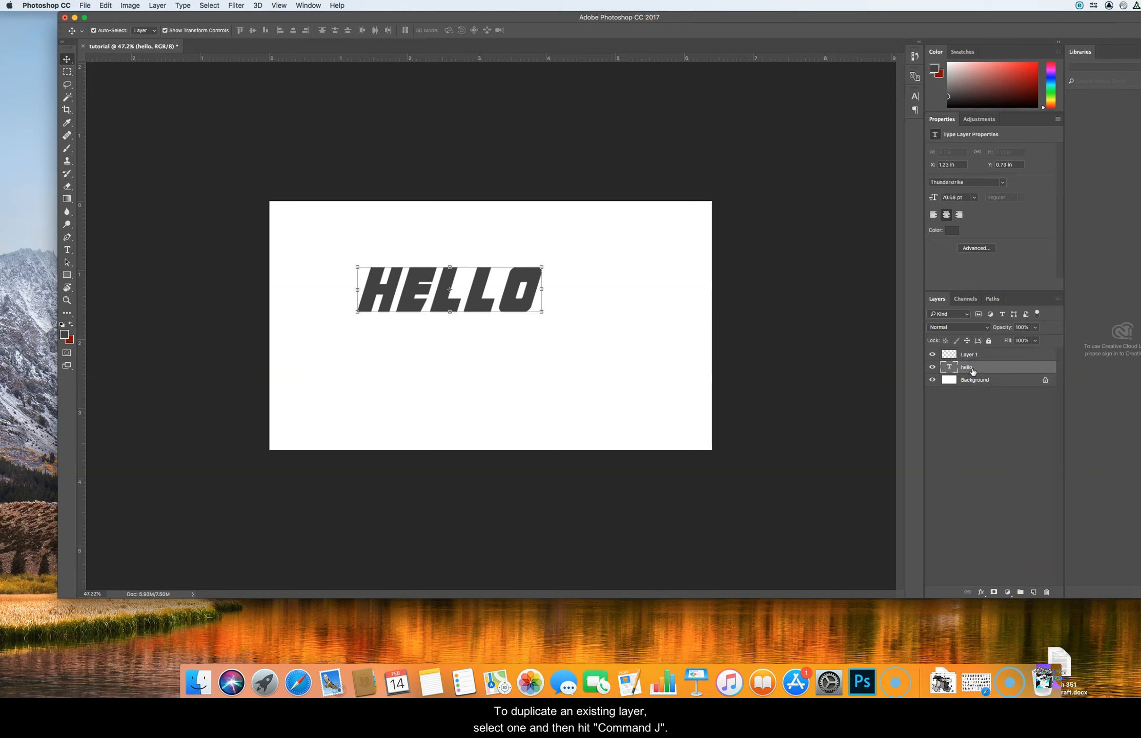
{"action": "key", "text": "super+j"}
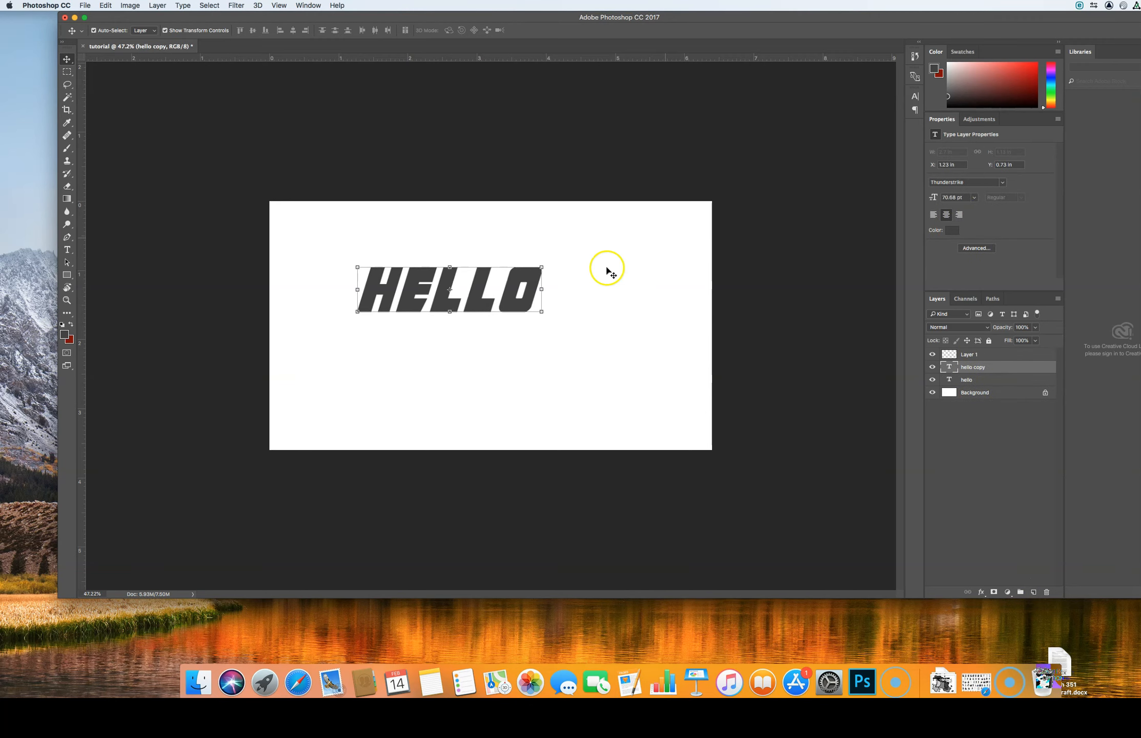
{"action": "left_click_drag", "start_coordinate": [524, 312], "coordinate": [566, 384]}
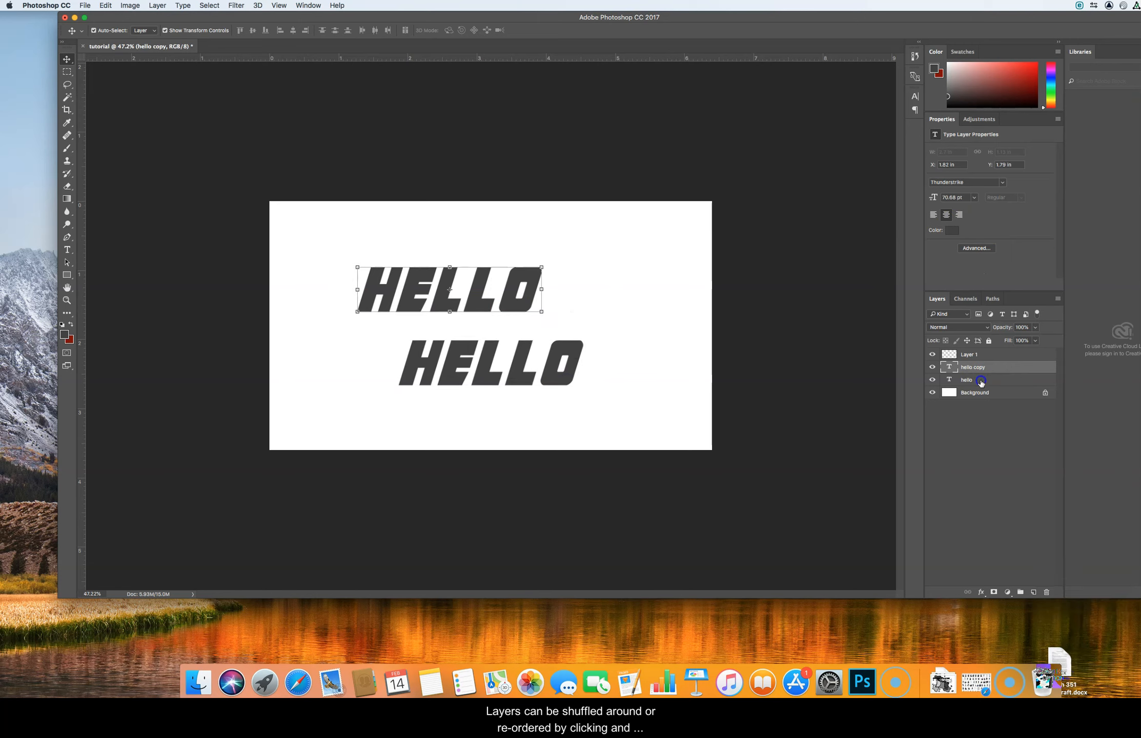
Step: Reorder the layers from top down as hello, the blank layer and hello copy, and rename the blank layer "words"
{"action": "left_click", "coordinate": [980, 380]}
{"action": "left_click_drag", "start_coordinate": [981, 381], "coordinate": [979, 369]}
{"action": "left_click", "coordinate": [983, 355]}
{"action": "right_click", "coordinate": [973, 371]}
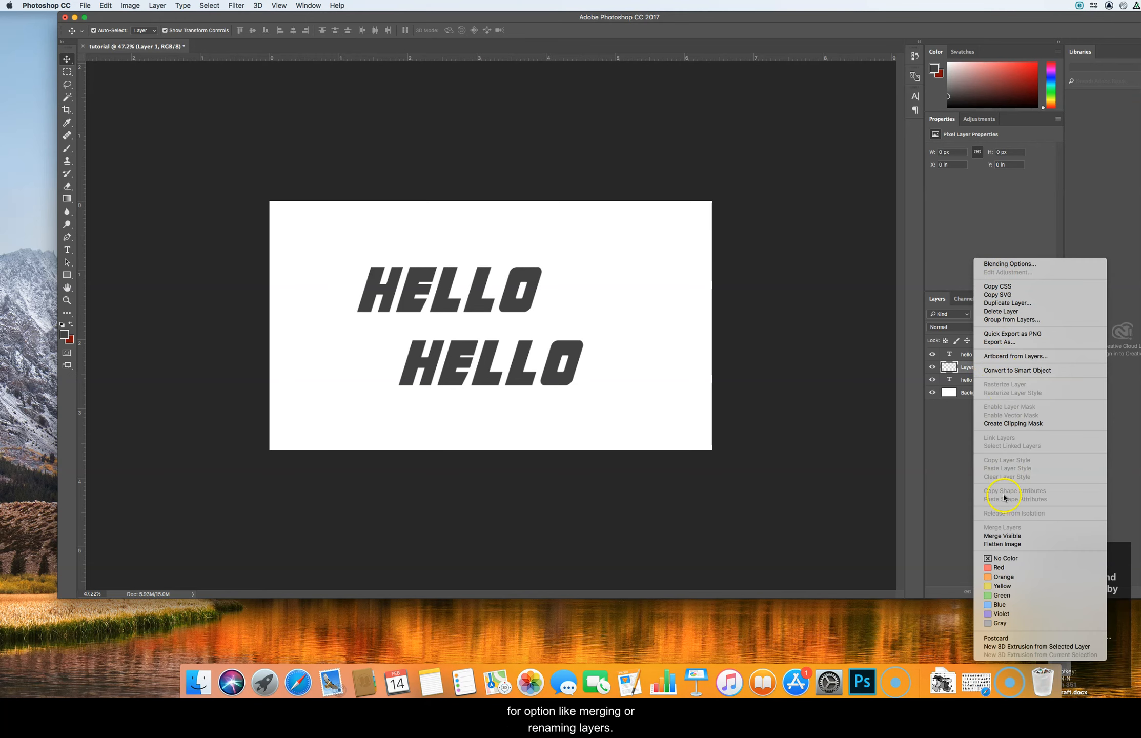
{"action": "left_click", "coordinate": [948, 465]}
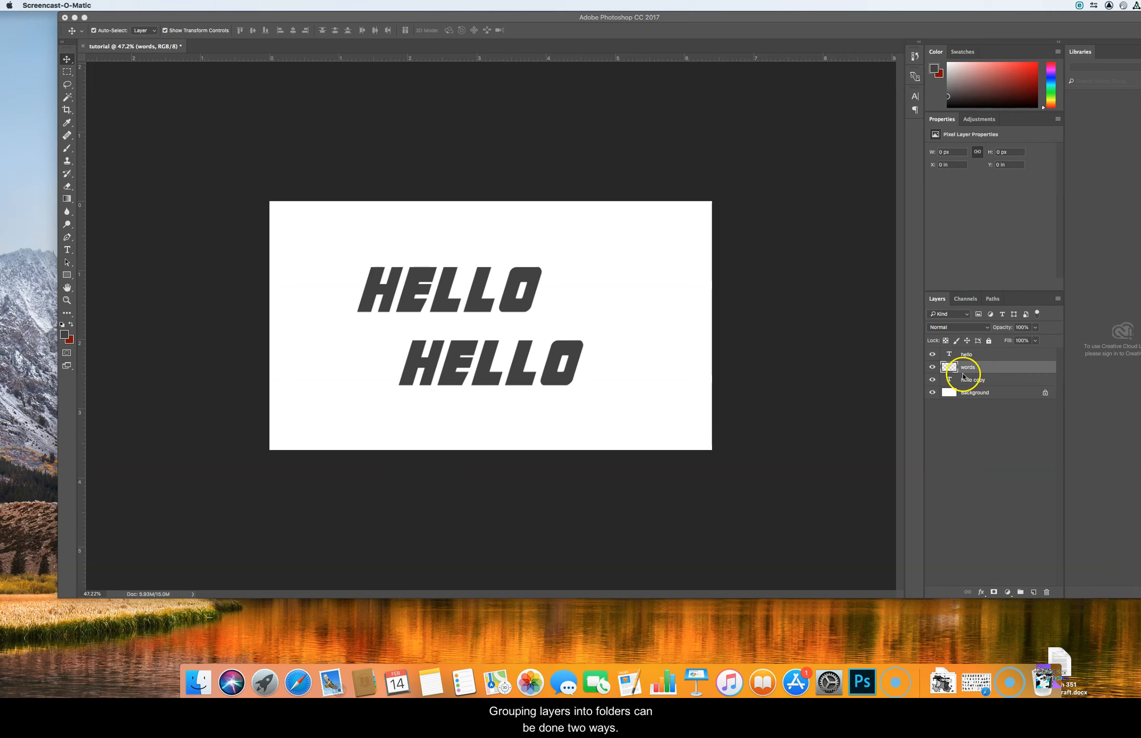
Step: Create a layer group containing the words layer and collapse it
{"action": "left_click", "coordinate": [1021, 593]}
{"action": "left_click_drag", "start_coordinate": [975, 383], "coordinate": [948, 373]}
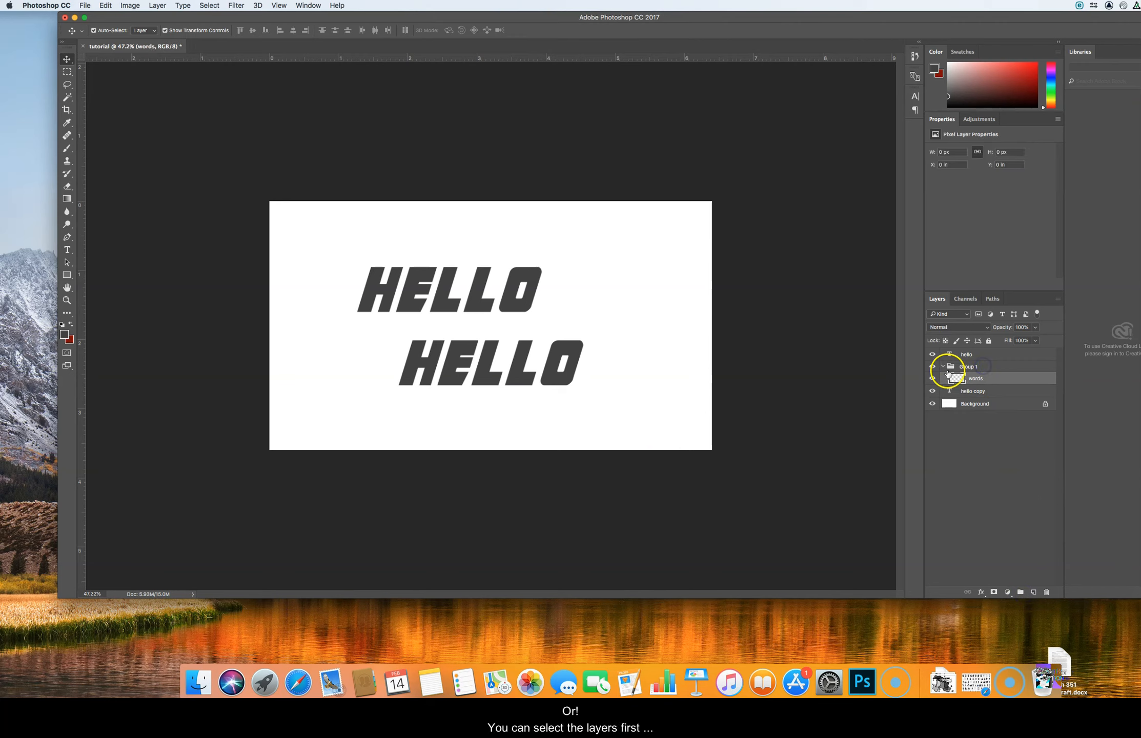
{"action": "left_click", "coordinate": [942, 366]}
Step: Group the hello layer, Group 1 and the hello copy layer together into a new group
{"action": "left_click", "coordinate": [964, 354]}
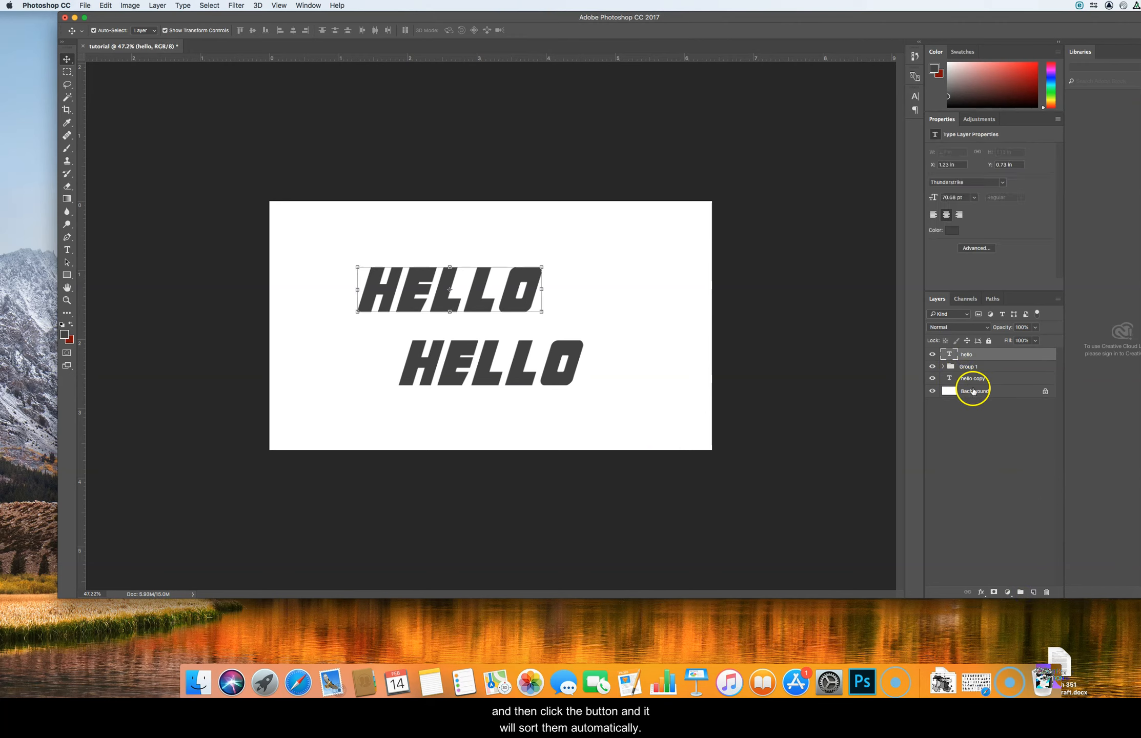
{"action": "left_click", "coordinate": [974, 380], "text": "shift"}
{"action": "left_click", "coordinate": [1020, 593]}
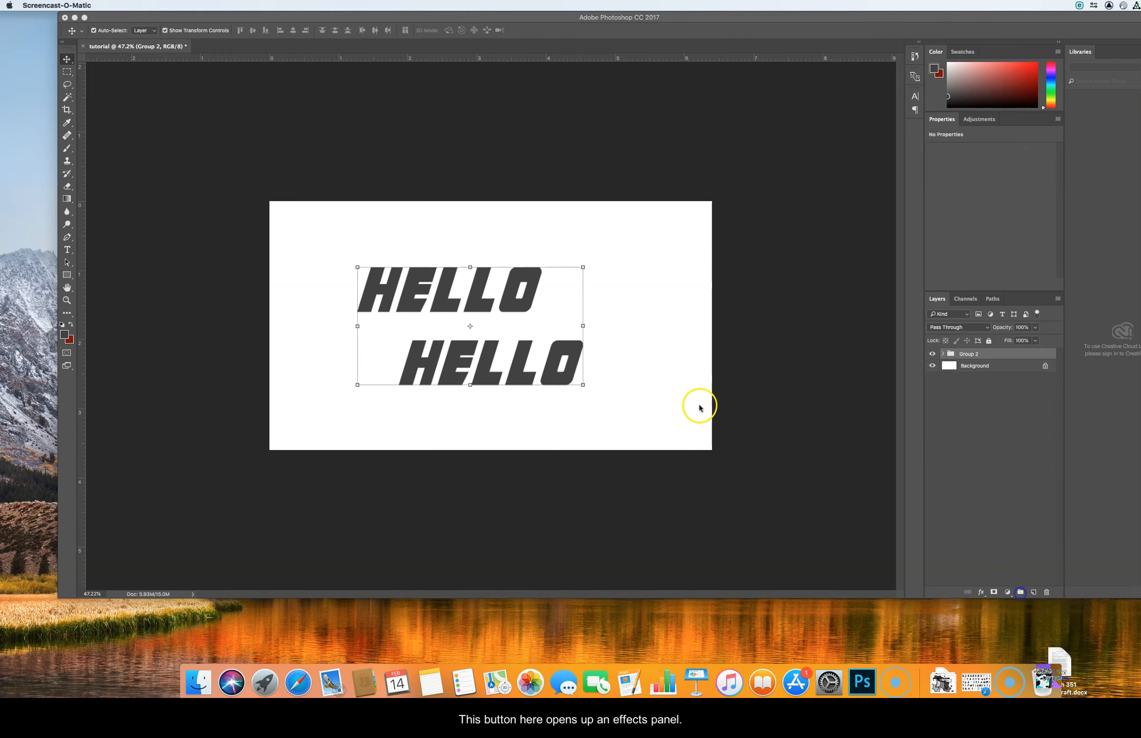
Step: Apply Drop Shadow, Outer Glow and Stroke layer effects to Group 2
{"action": "left_click", "coordinate": [982, 593]}
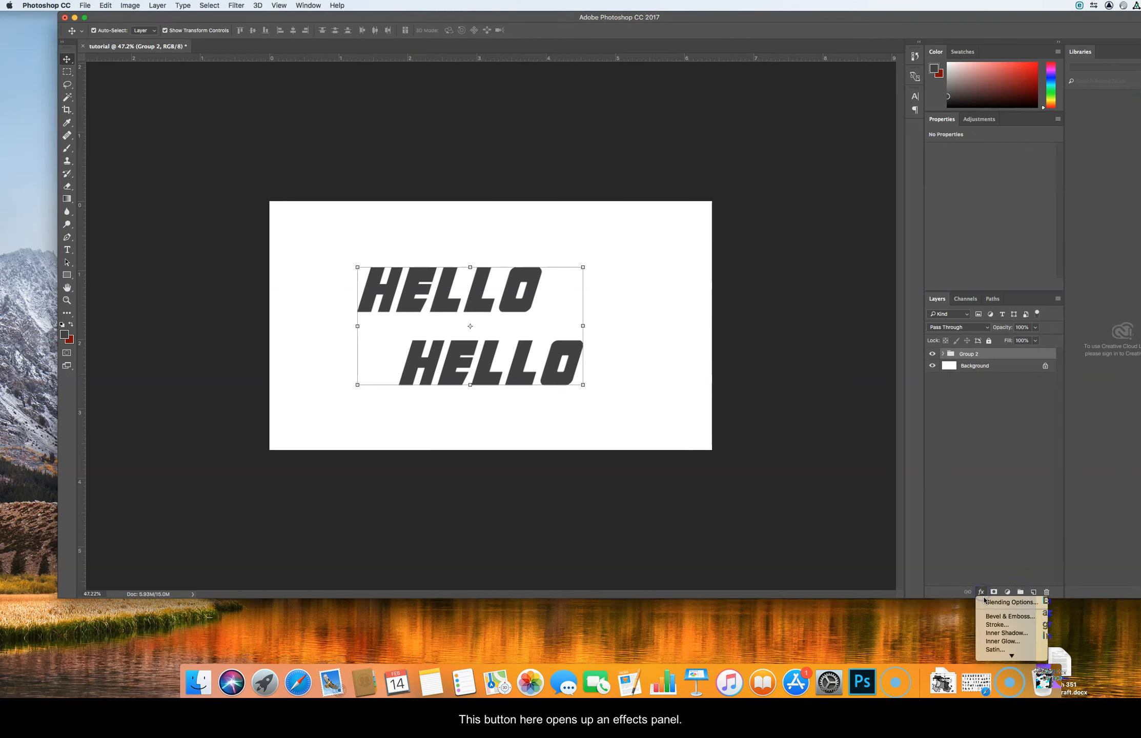
{"action": "scroll", "coordinate": [995, 615], "scroll_direction": "down", "scroll_amount": 3}
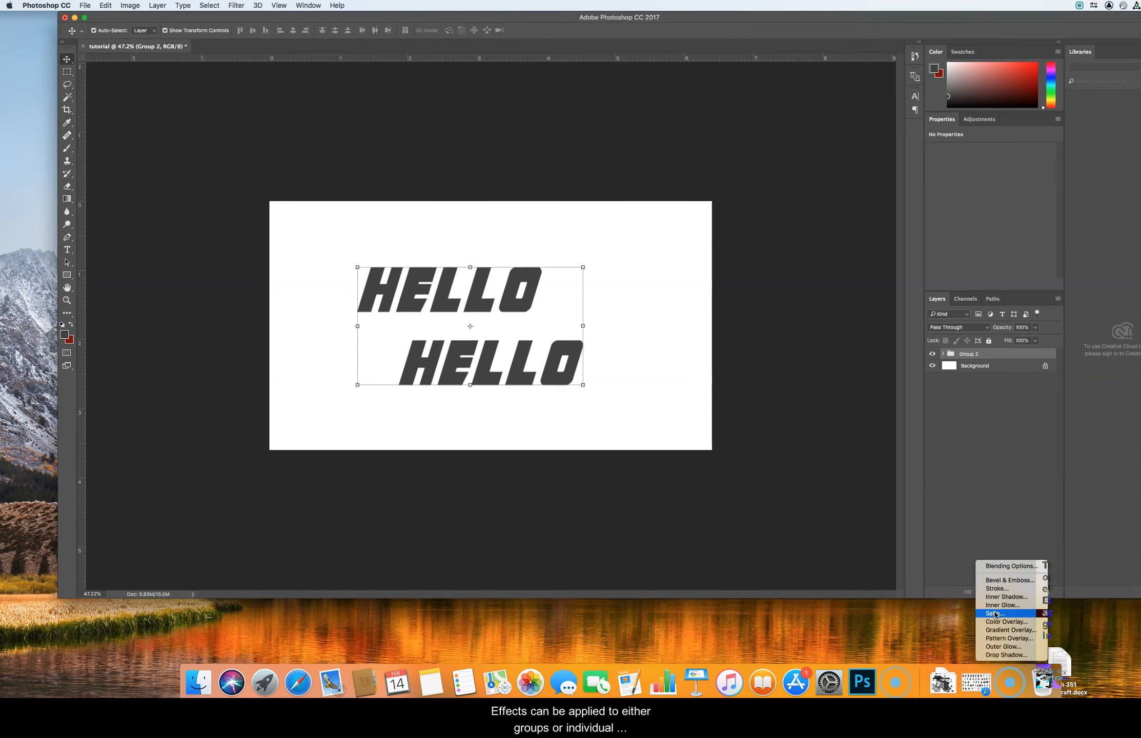
{"action": "left_click", "coordinate": [993, 567]}
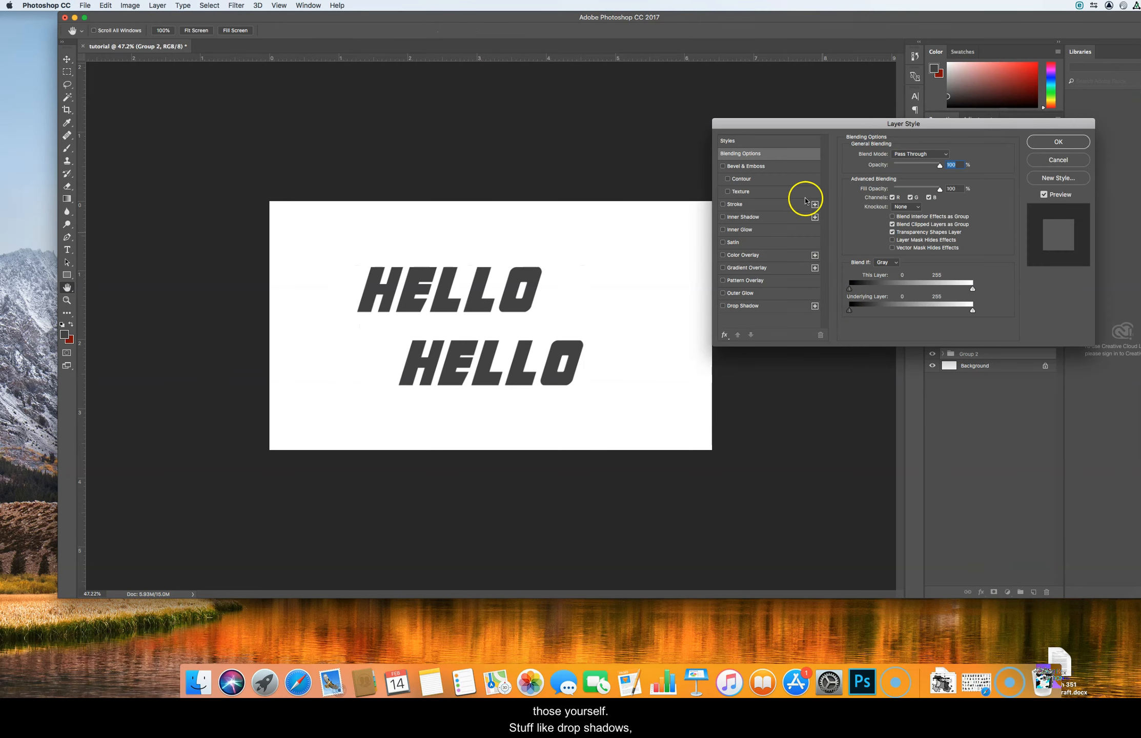
{"action": "left_click", "coordinate": [745, 306]}
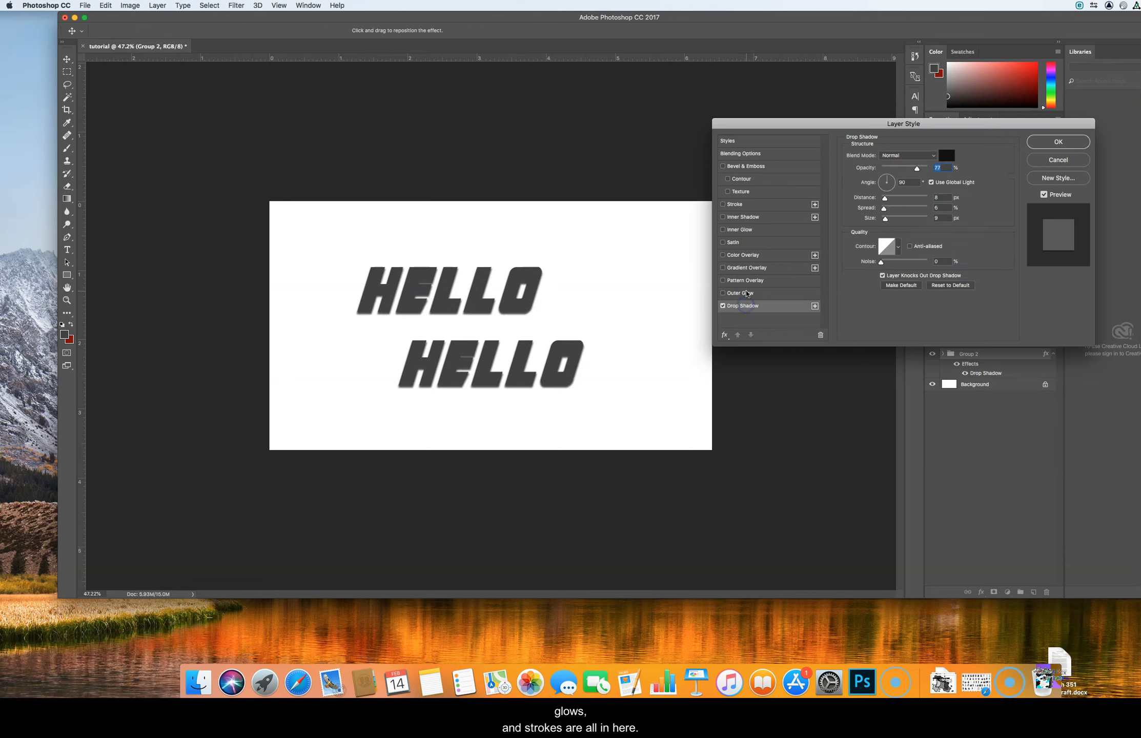
{"action": "left_click", "coordinate": [743, 293]}
{"action": "left_click", "coordinate": [736, 204]}
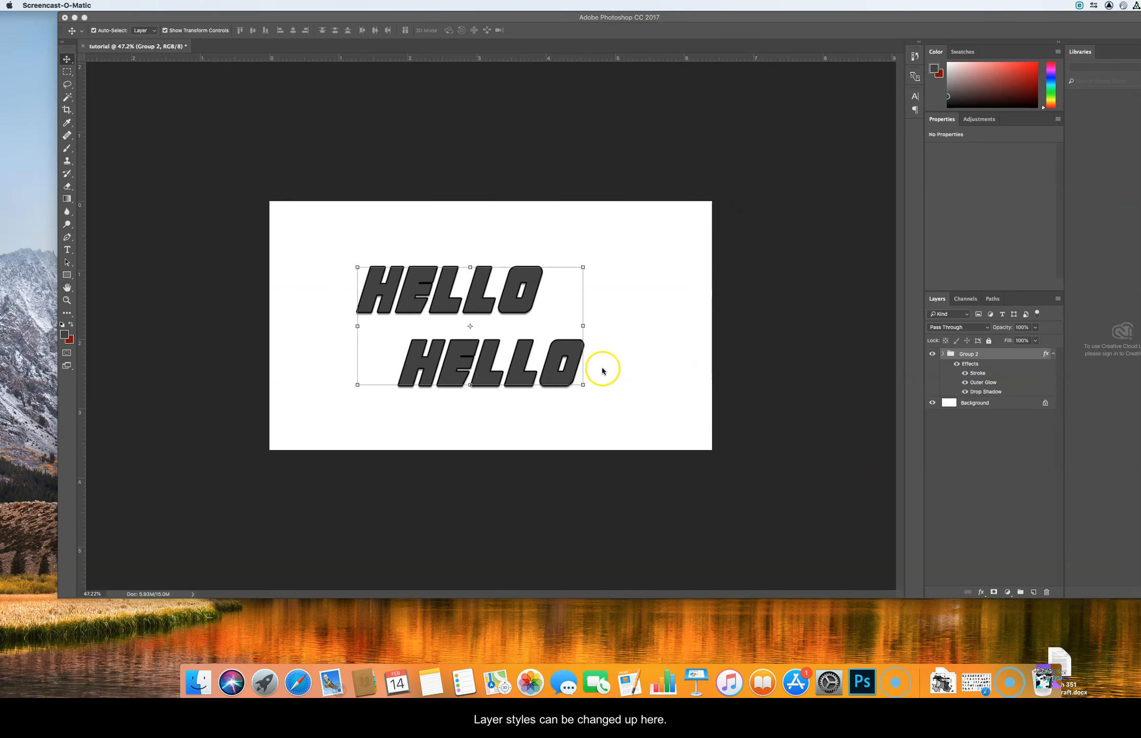
Step: Set Group 2's blend mode to Soft Light and its opacity to 60%
{"action": "left_click", "coordinate": [945, 327]}
{"action": "left_click", "coordinate": [942, 331]}
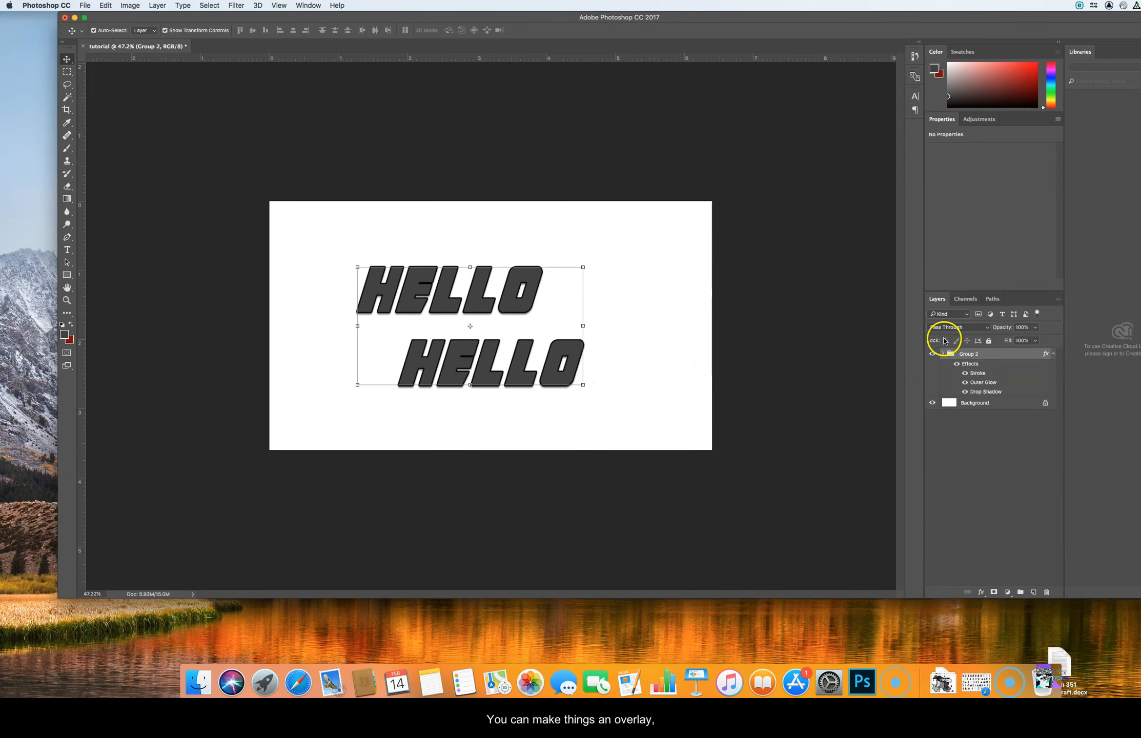
{"action": "left_click", "coordinate": [945, 327]}
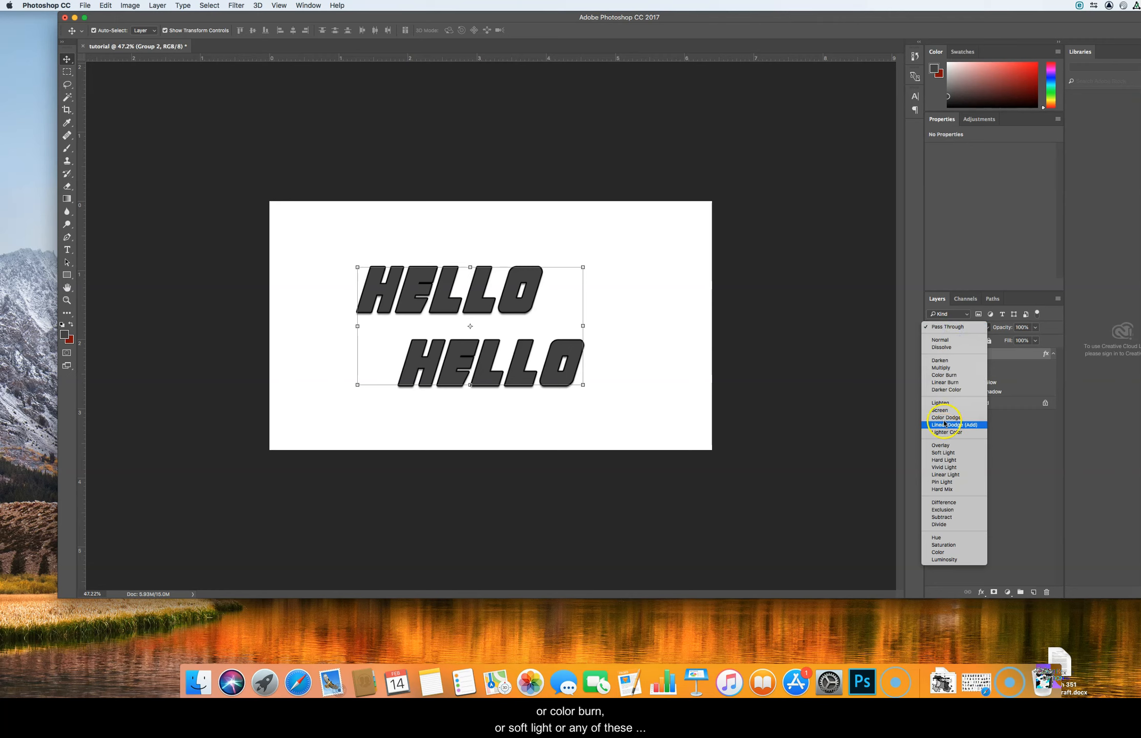
{"action": "left_click", "coordinate": [967, 456]}
{"action": "left_click", "coordinate": [1035, 327]}
{"action": "left_click_drag", "start_coordinate": [1035, 338], "coordinate": [1006, 339]}
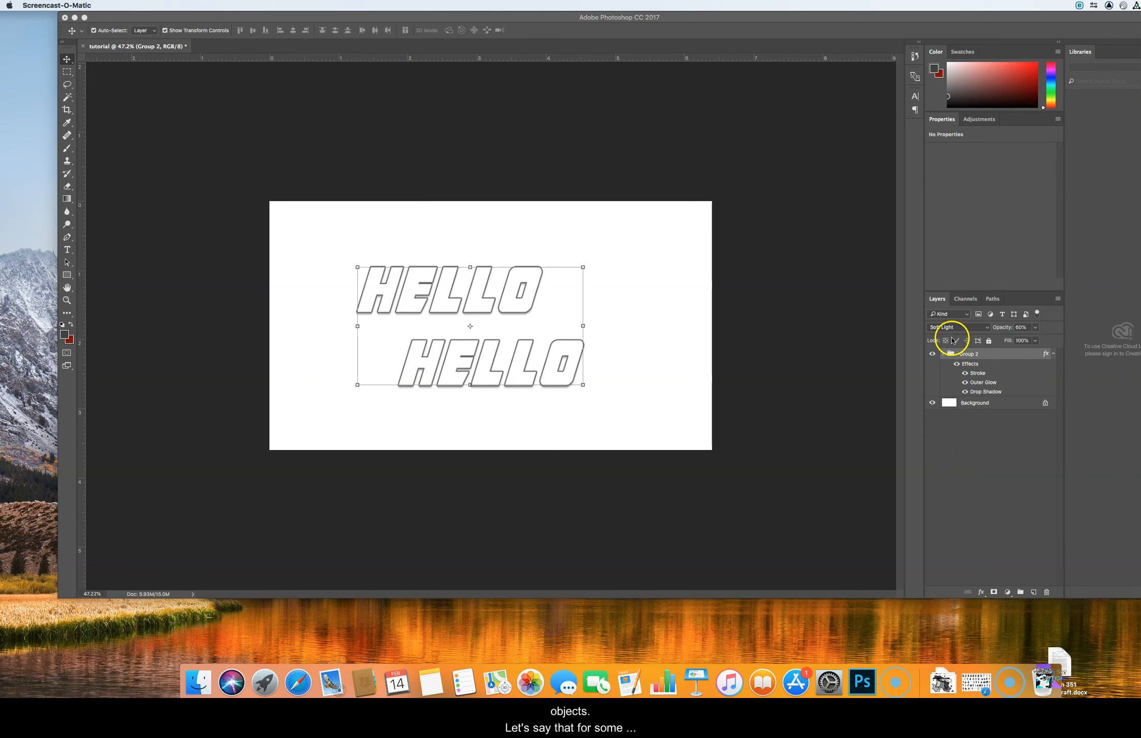
Step: Switch to the desktop and preview the businessman JPG and the image file next to it
{"action": "key", "text": "super+h"}
{"action": "left_click", "coordinate": [1109, 244]}
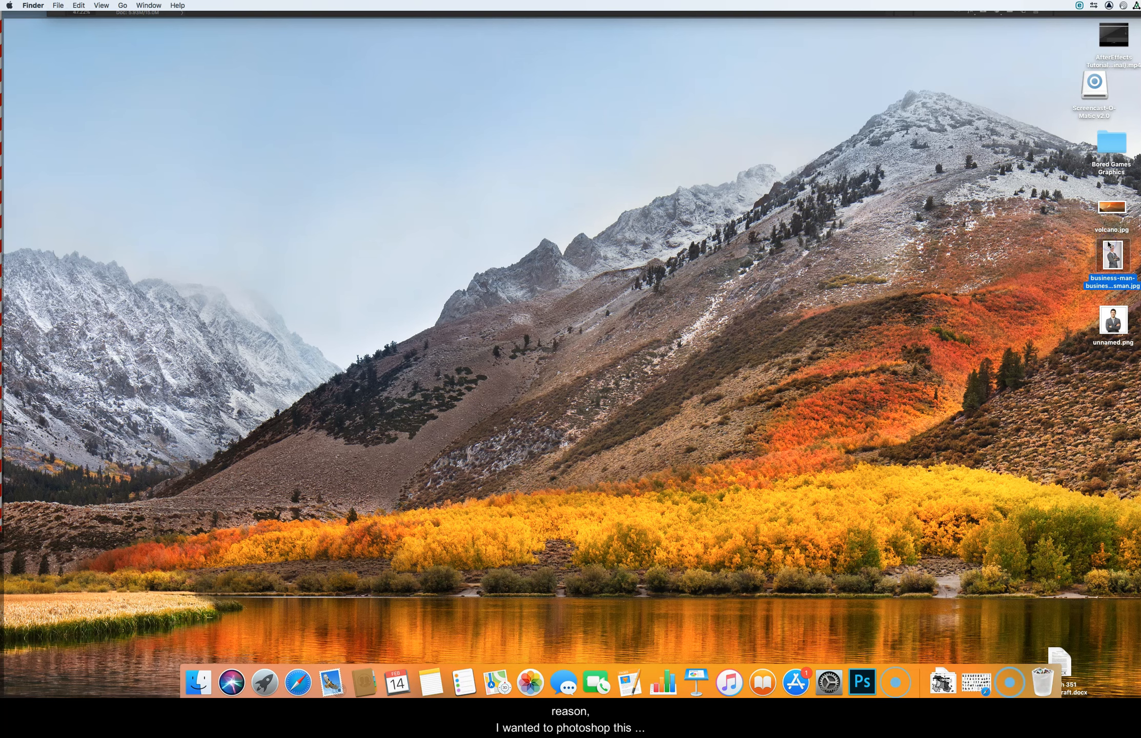
{"action": "key", "text": "space"}
{"action": "key", "text": "Up"}
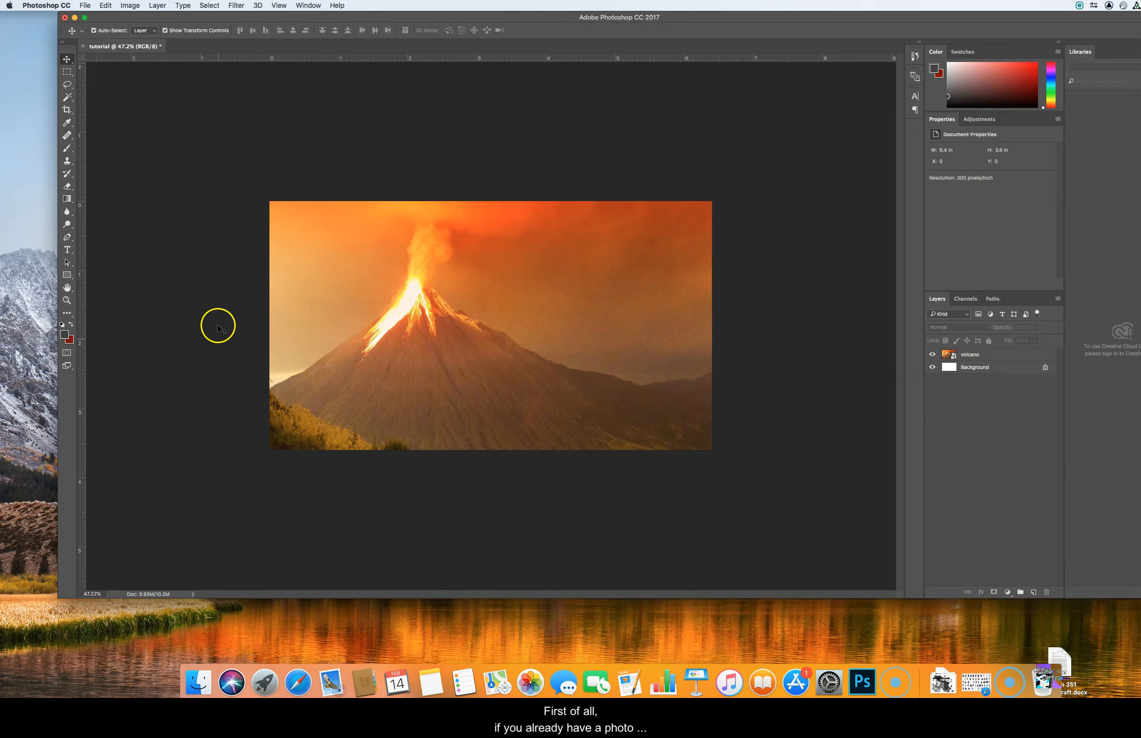
Step: Place unnamed.png from the Desktop as an embedded image above the volcano layer
{"action": "left_click", "coordinate": [85, 6]}
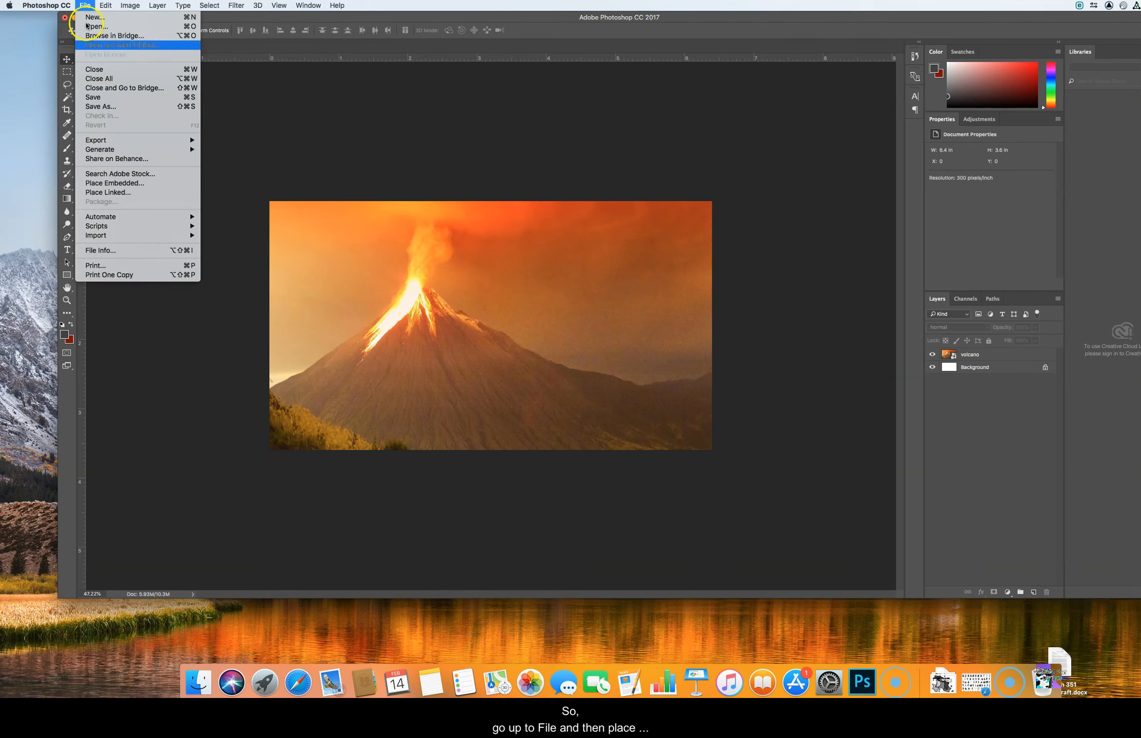
{"action": "left_click", "coordinate": [101, 185]}
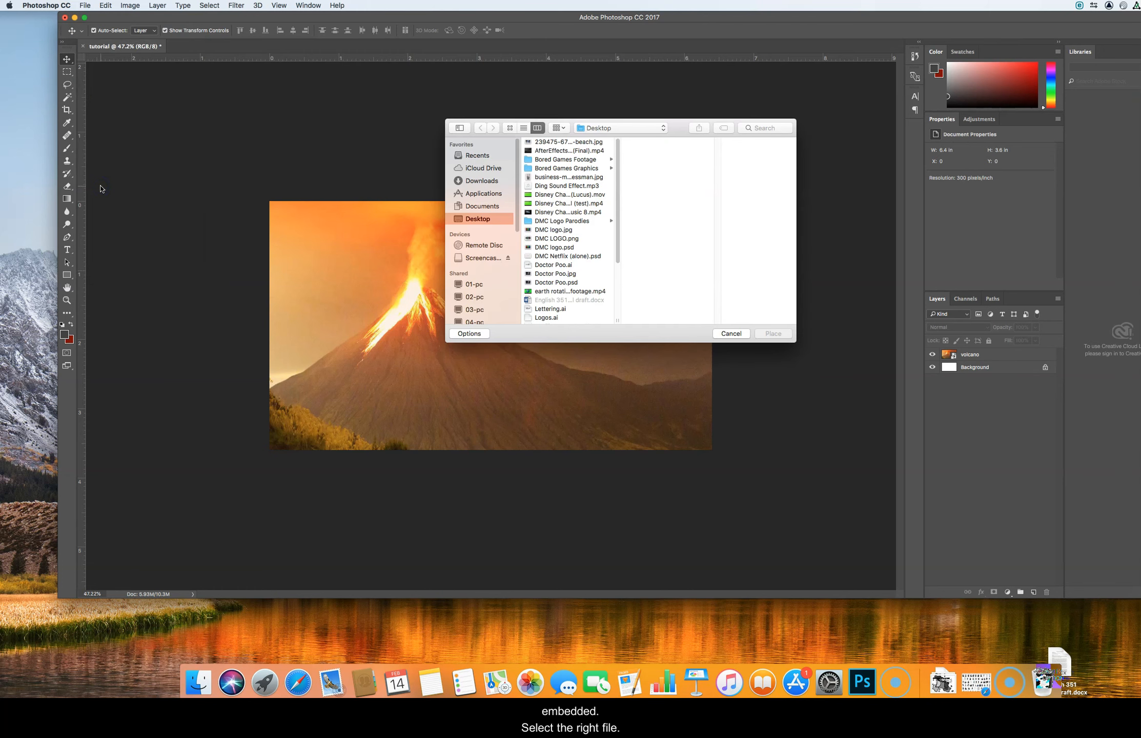
{"action": "scroll", "coordinate": [554, 285], "scroll_direction": "down", "scroll_amount": 5}
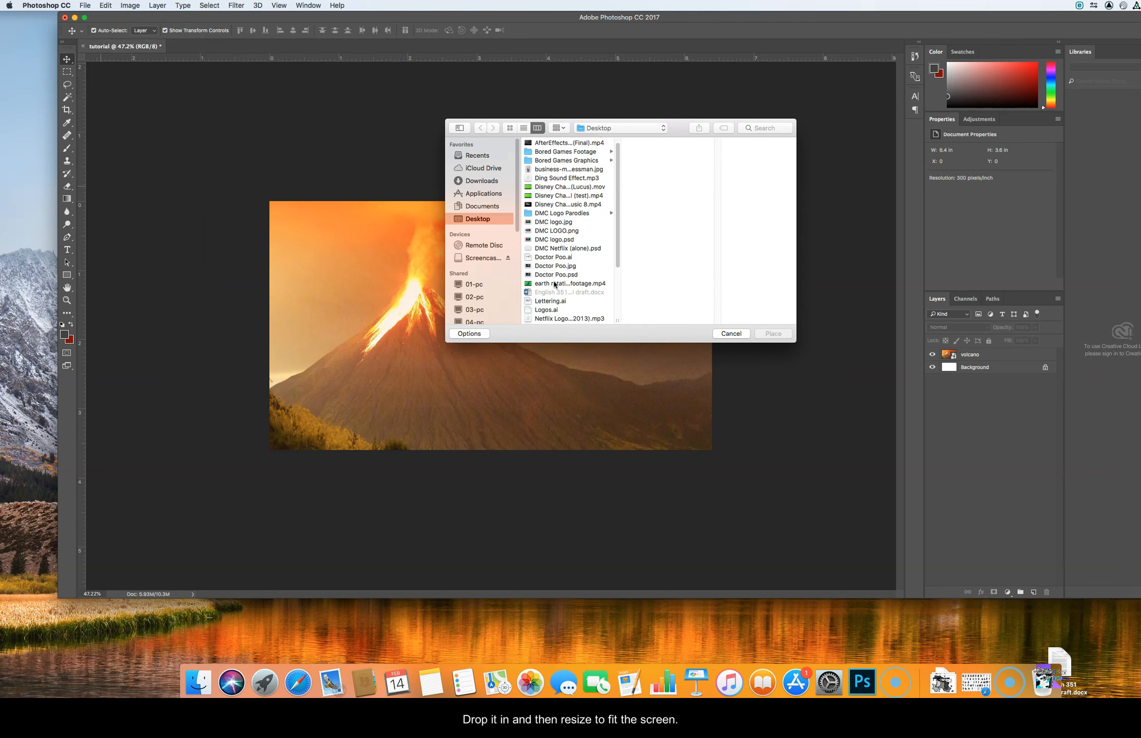
{"action": "scroll", "coordinate": [554, 284], "scroll_direction": "down", "scroll_amount": 2}
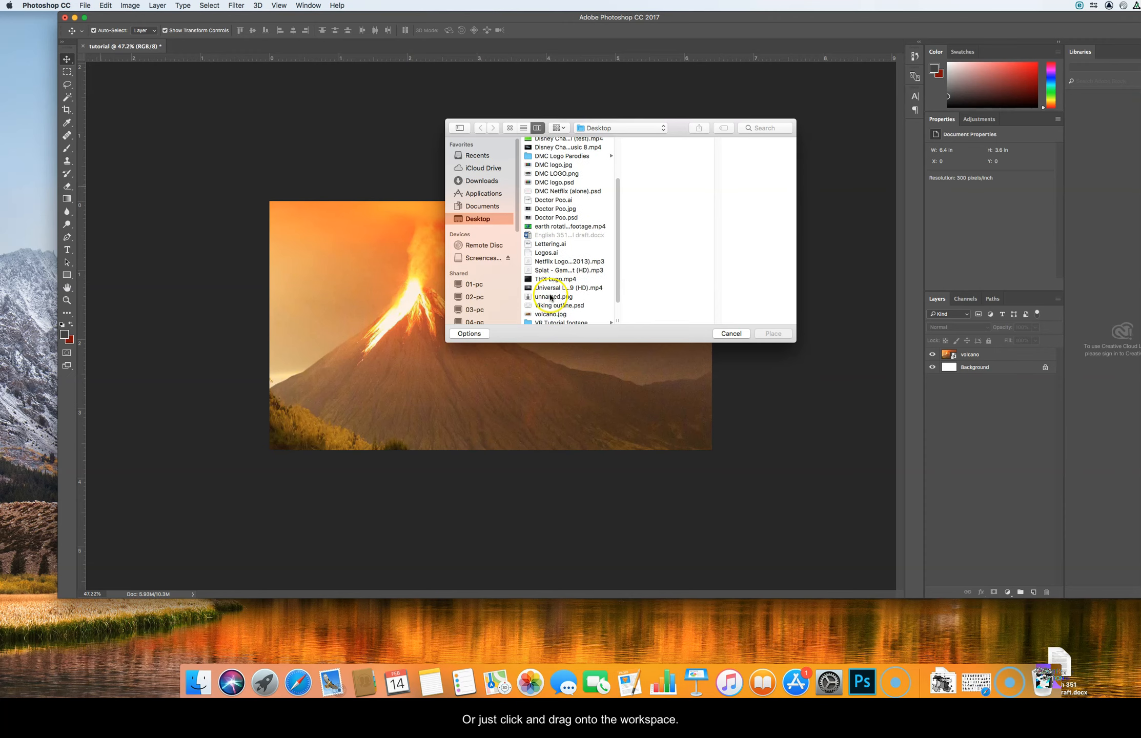
{"action": "left_click", "coordinate": [550, 297]}
{"action": "left_click", "coordinate": [772, 333]}
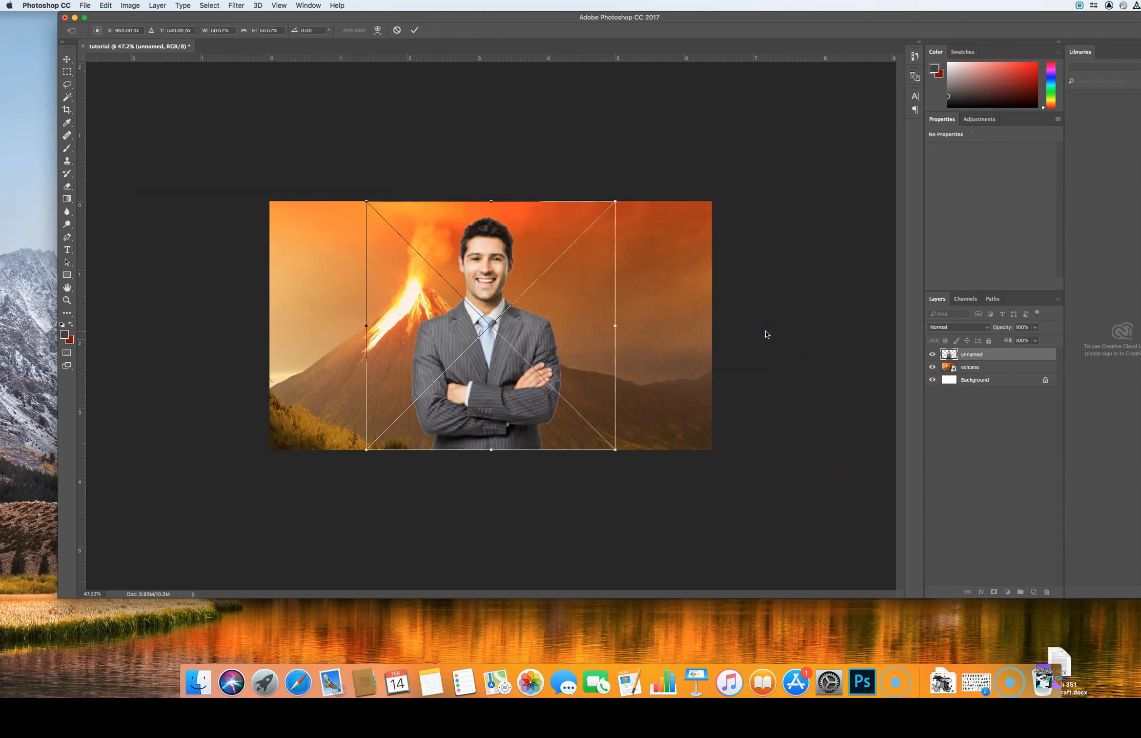
Step: Open unnamed.png from the desktop as a separate Photoshop document
{"action": "key", "text": "F11"}
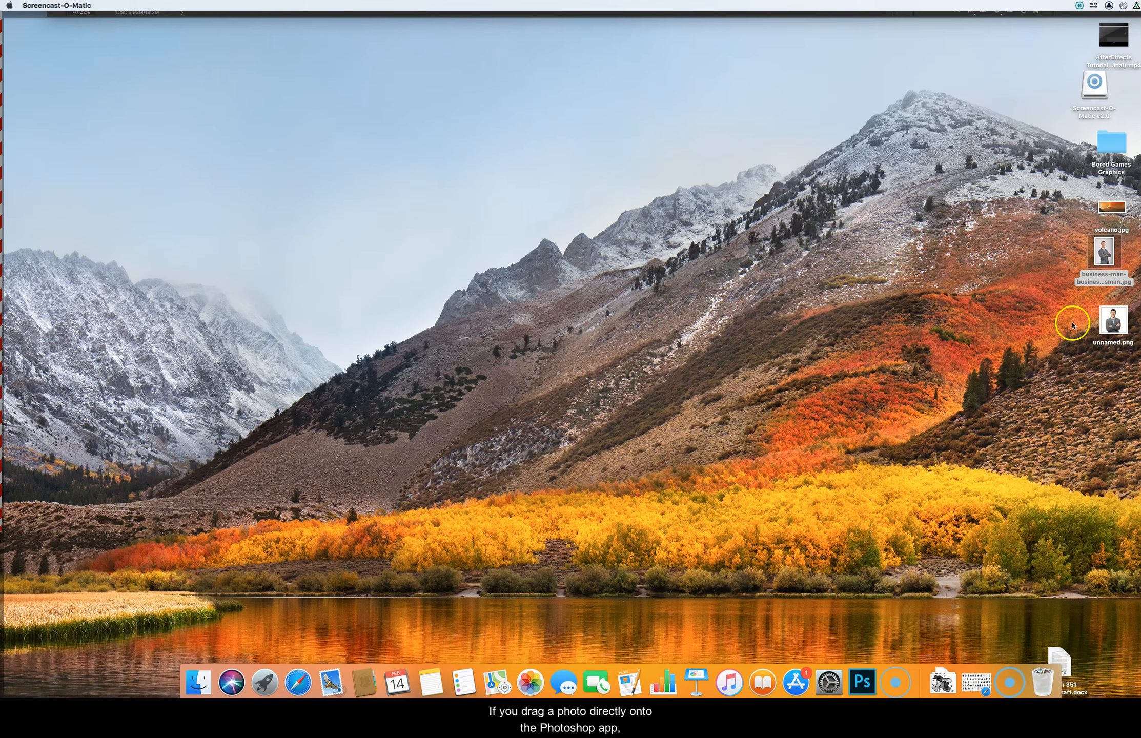
{"action": "left_click", "coordinate": [1110, 328]}
{"action": "left_click_drag", "start_coordinate": [1111, 327], "coordinate": [863, 681]}
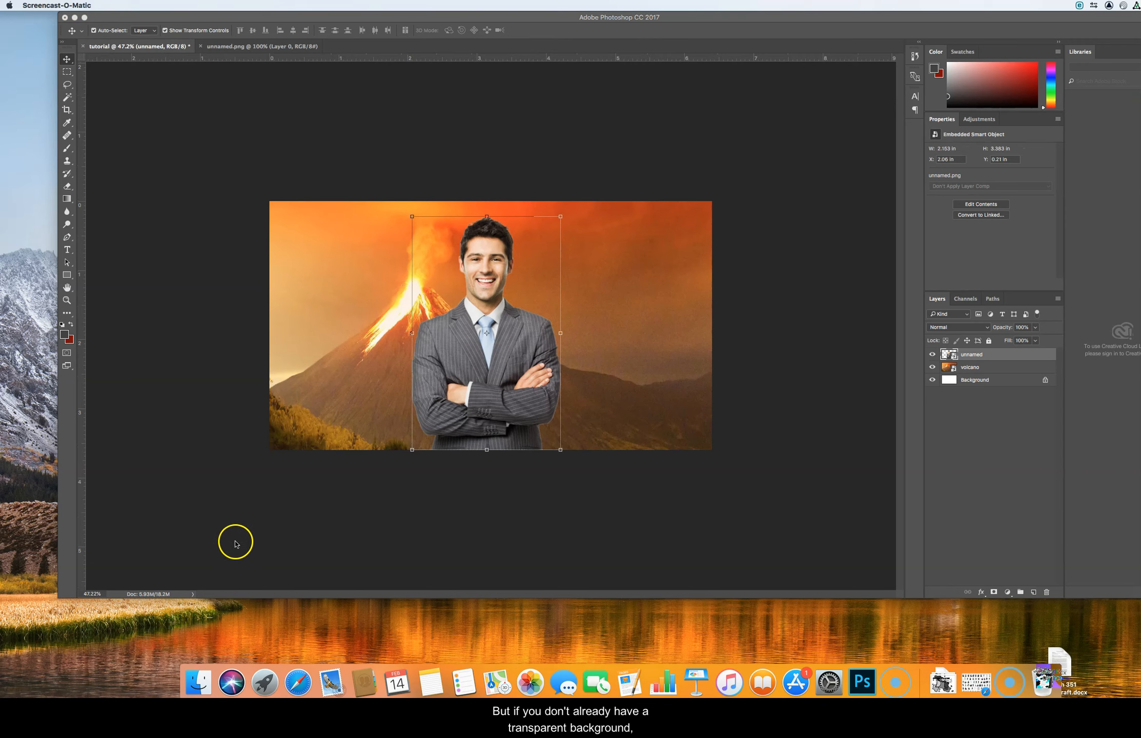
Step: Delete the unnamed layer from the tutorial document and select the volcano layer
{"action": "left_click", "coordinate": [471, 413]}
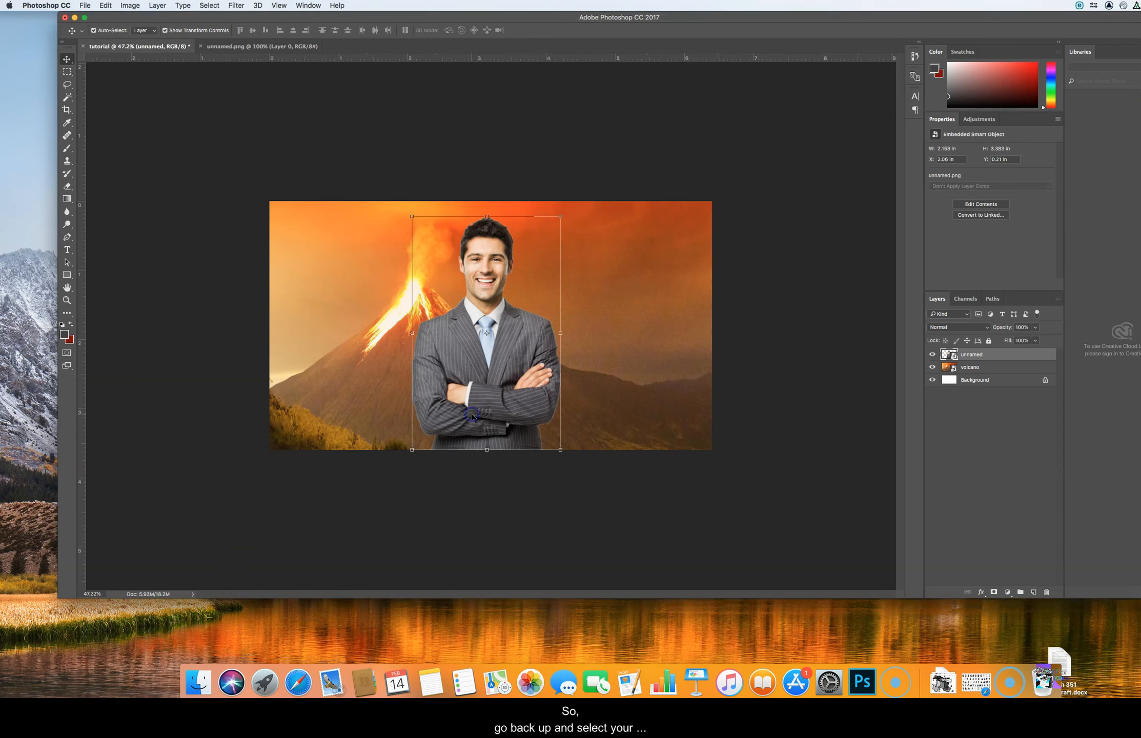
{"action": "key", "text": "Delete"}
{"action": "left_click", "coordinate": [465, 421]}
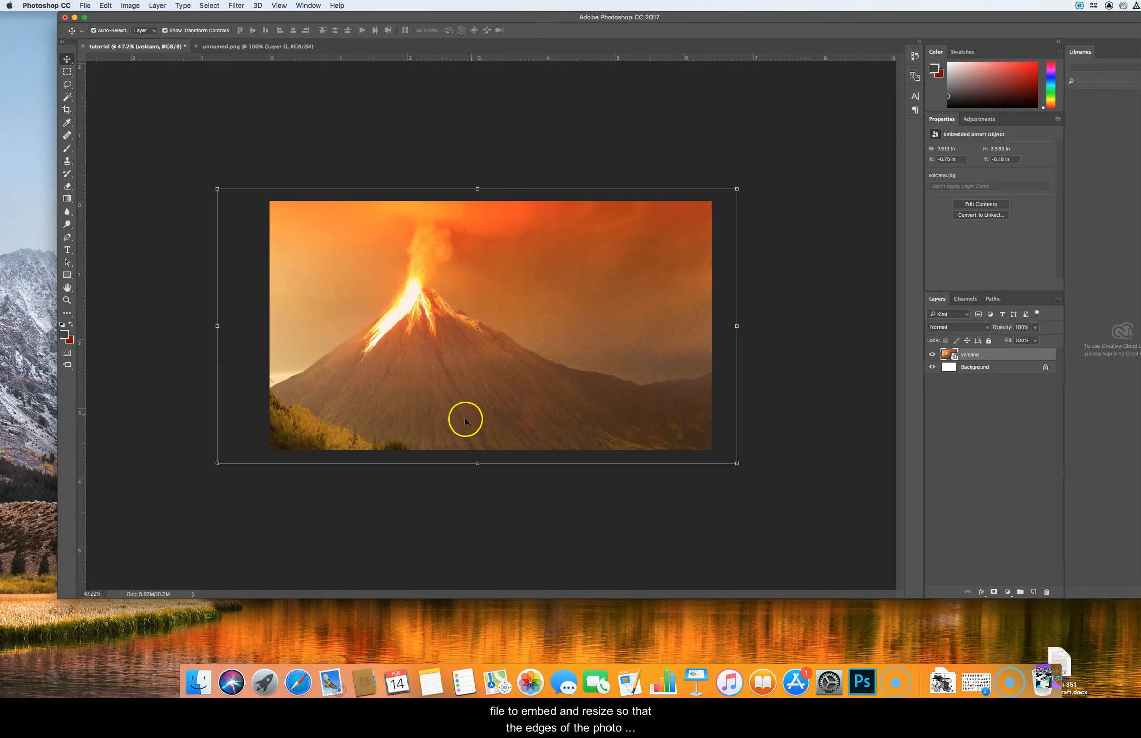
Step: Place business-man-business-suite-man-office-businessman.jpg as an embedded image over the volcano
{"action": "left_click", "coordinate": [85, 6]}
{"action": "left_click", "coordinate": [115, 183]}
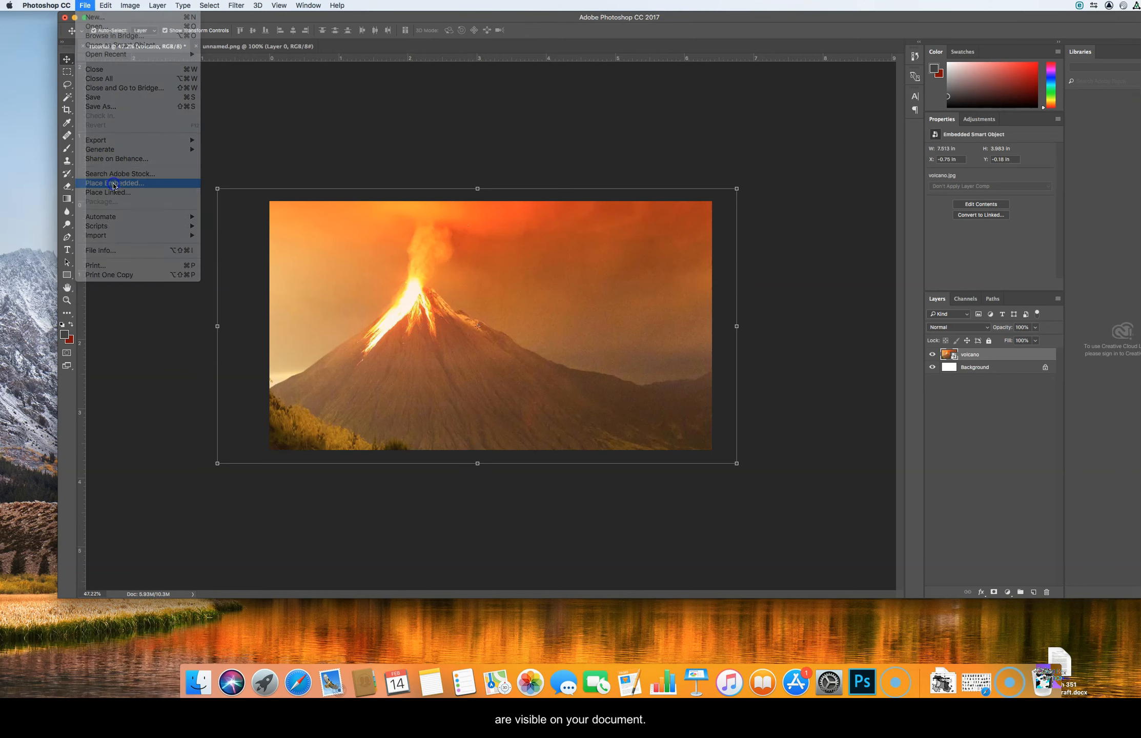
{"action": "left_click", "coordinate": [554, 179]}
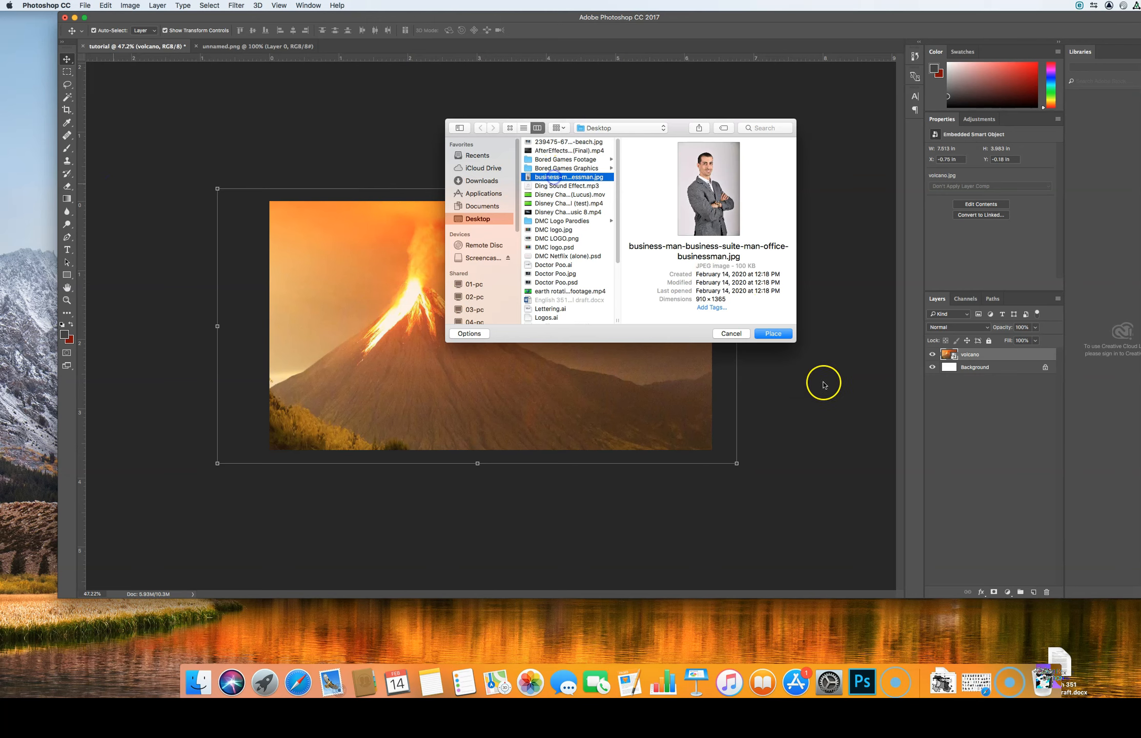
{"action": "left_click", "coordinate": [772, 333]}
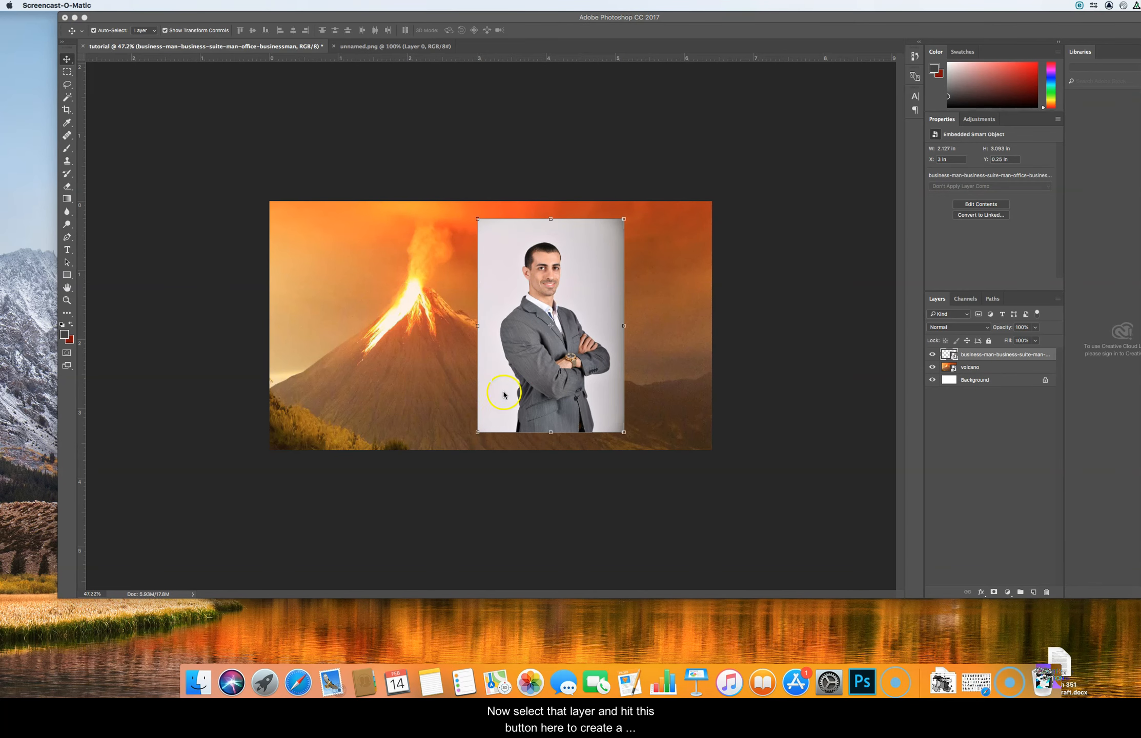
Step: Add a layer mask to the businessman layer and activate the Brush tool
{"action": "left_click", "coordinate": [504, 394]}
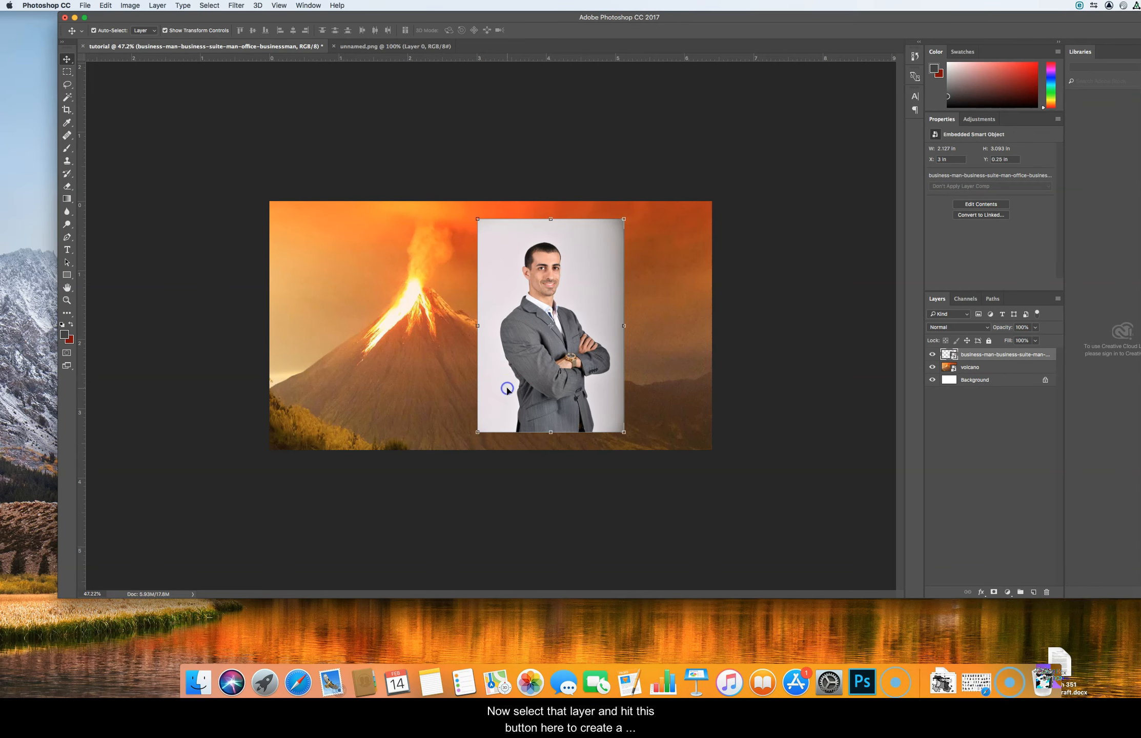
{"action": "left_click", "coordinate": [993, 593]}
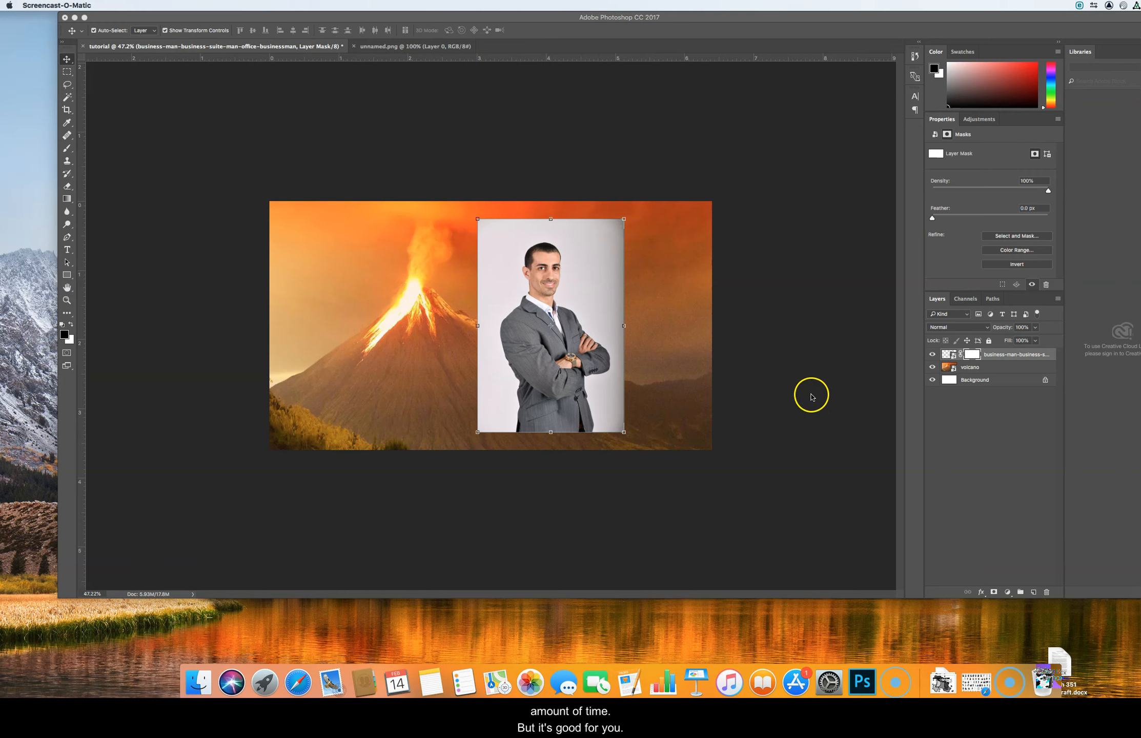
{"action": "key", "text": "b"}
{"action": "key", "text": "x"}
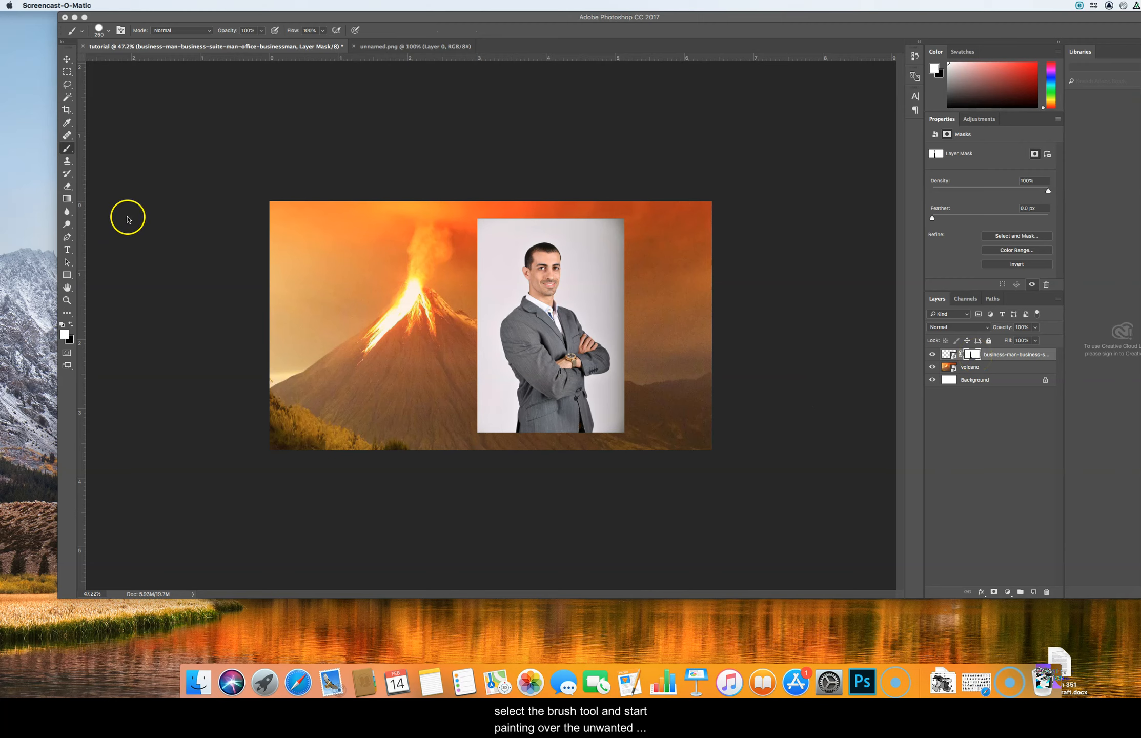
{"action": "left_click", "coordinate": [67, 148]}
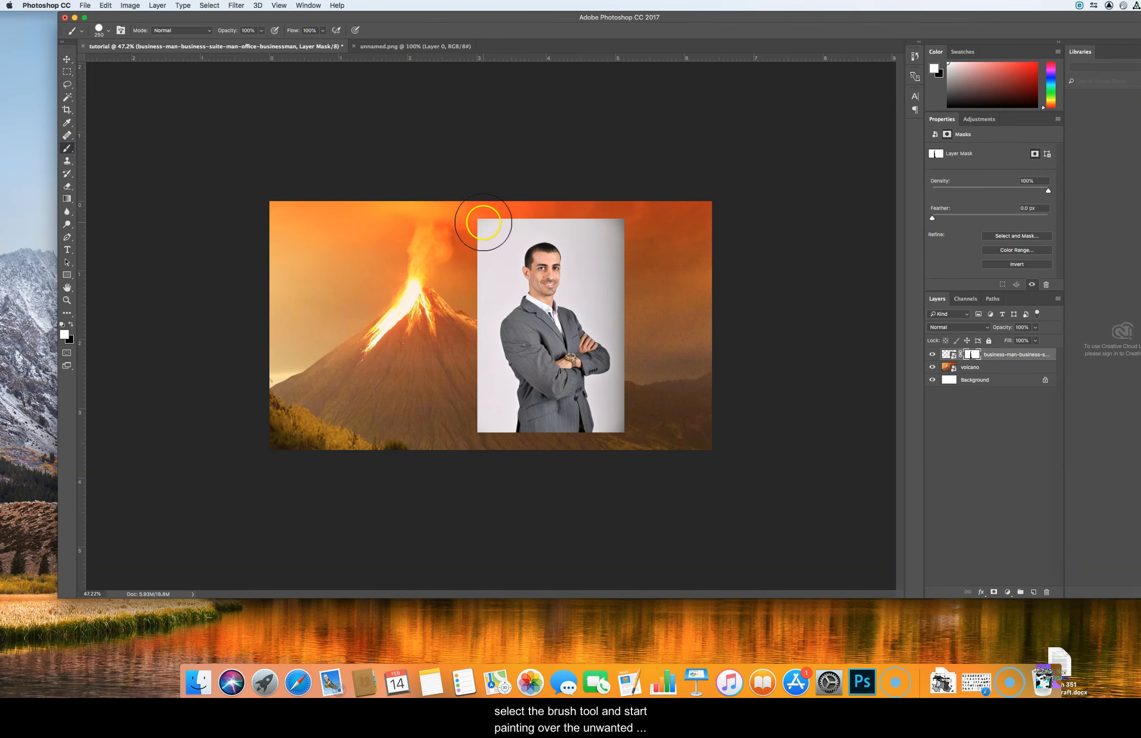
Step: Brush black on the mask to hide the backdrop left of the businessman, alternating with white to restore parts of it
{"action": "key", "text": "x"}
{"action": "left_click_drag", "start_coordinate": [488, 219], "coordinate": [454, 350]}
{"action": "key", "text": "x"}
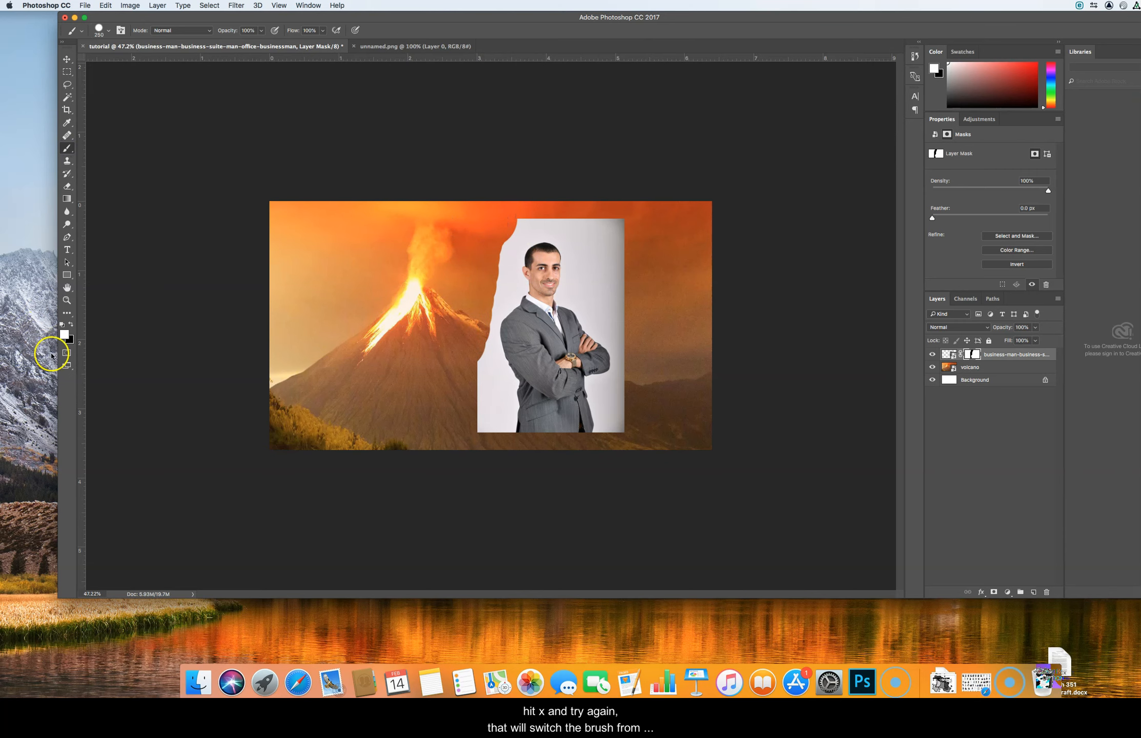
{"action": "left_click_drag", "start_coordinate": [491, 224], "coordinate": [583, 199]}
{"action": "key", "text": "x"}
{"action": "mouse_move", "coordinate": [485, 215]}
{"action": "left_mouse_down"}
{"action": "mouse_move", "coordinate": [504, 211]}
{"action": "mouse_move", "coordinate": [481, 361]}
{"action": "left_mouse_up"}
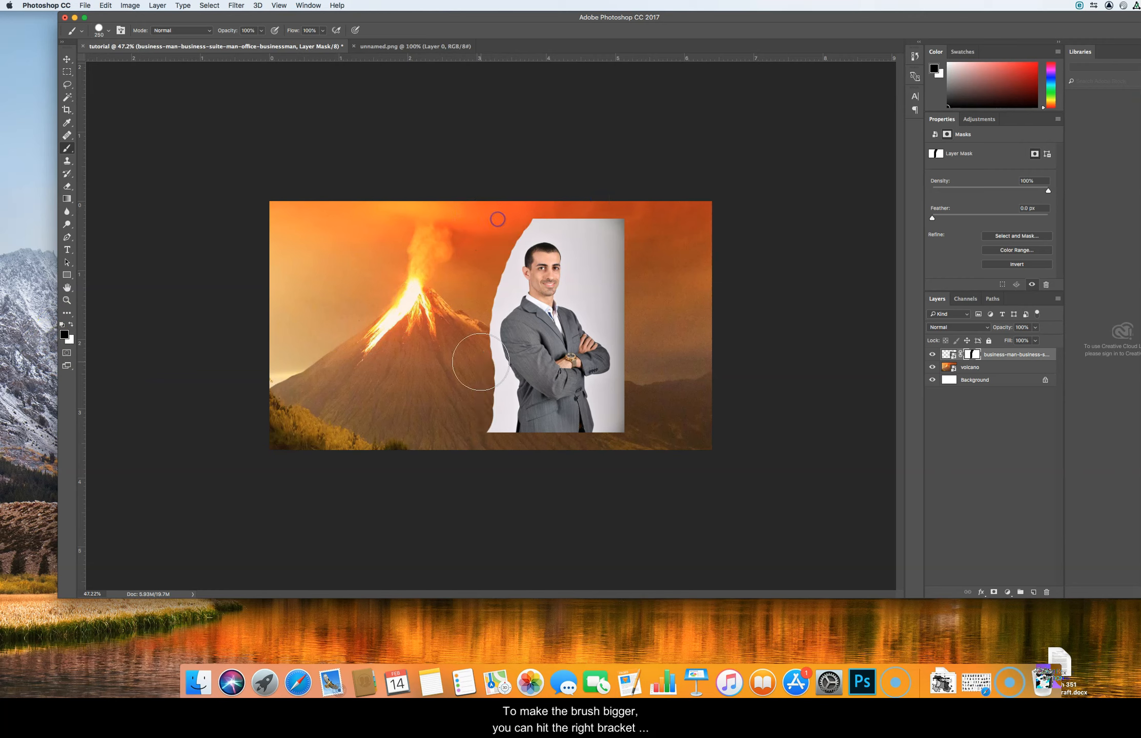
Step: Enlarge the brush in several increments, and shrink it again to below its original size
{"action": "key", "text": "bracketright"}
{"action": "key", "text": "bracketright"}
{"action": "key", "text": "bracketright"}
{"action": "key", "text": "bracketright"}
{"action": "key", "text": "bracketright"}
{"action": "key", "text": "bracketright"}
{"action": "key", "text": "bracketleft"}
{"action": "key", "text": "bracketleft"}
{"action": "key", "text": "bracketleft"}
{"action": "key", "text": "bracketleft"}
{"action": "key", "text": "bracketleft"}
{"action": "key", "text": "bracketleft"}
{"action": "key", "text": "bracketleft"}
{"action": "key", "text": "bracketleft"}
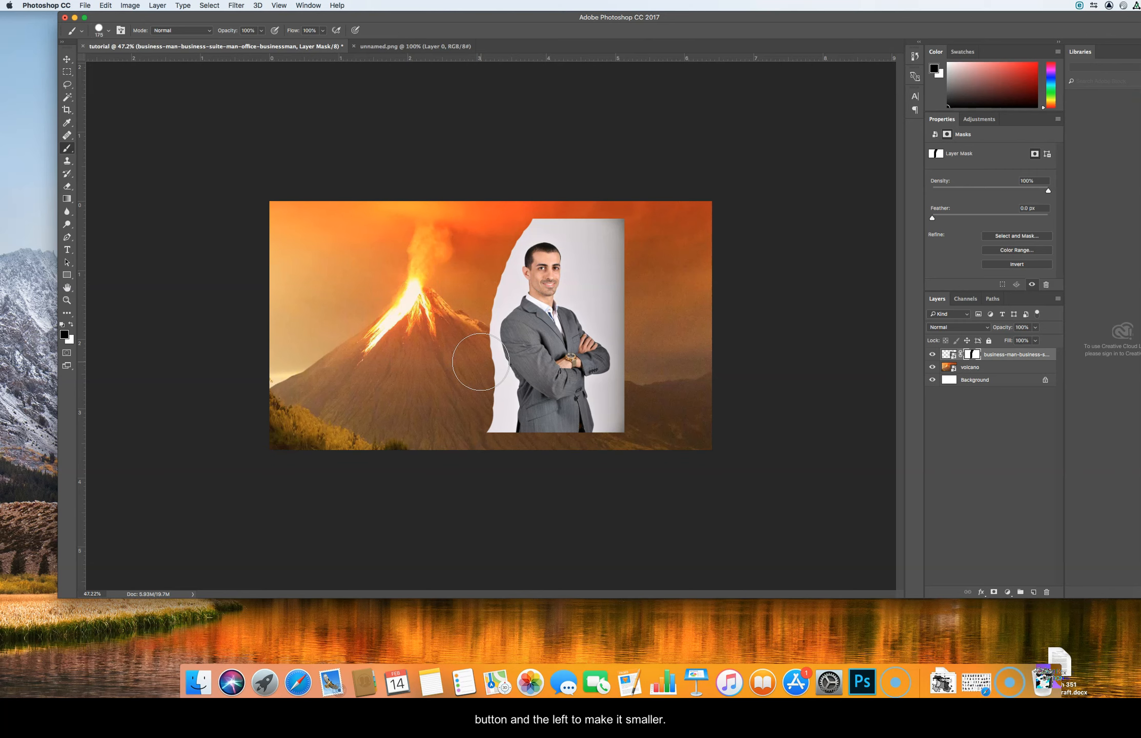
{"action": "key", "text": "bracketleft"}
Step: Set the brush size to 143 px and lower its hardness to about 35%
{"action": "right_click", "coordinate": [480, 362]}
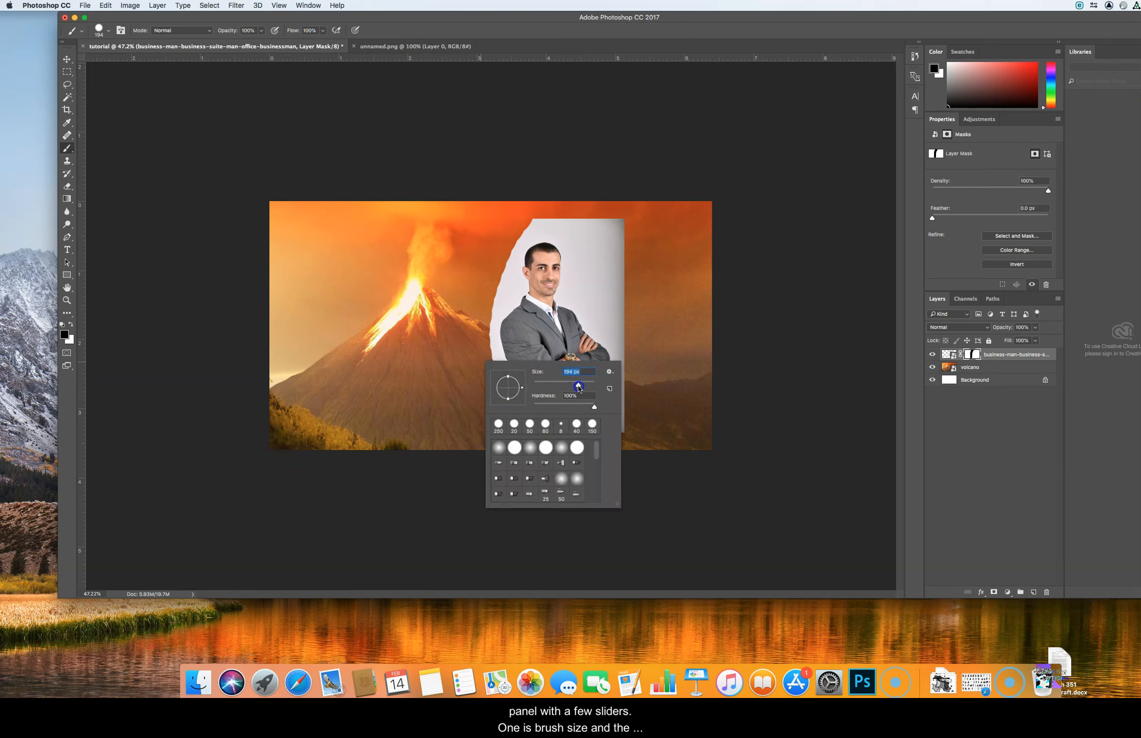
{"action": "mouse_move", "coordinate": [571, 387]}
{"action": "left_mouse_down"}
{"action": "mouse_move", "coordinate": [593, 407]}
{"action": "mouse_move", "coordinate": [562, 407]}
{"action": "left_mouse_up"}
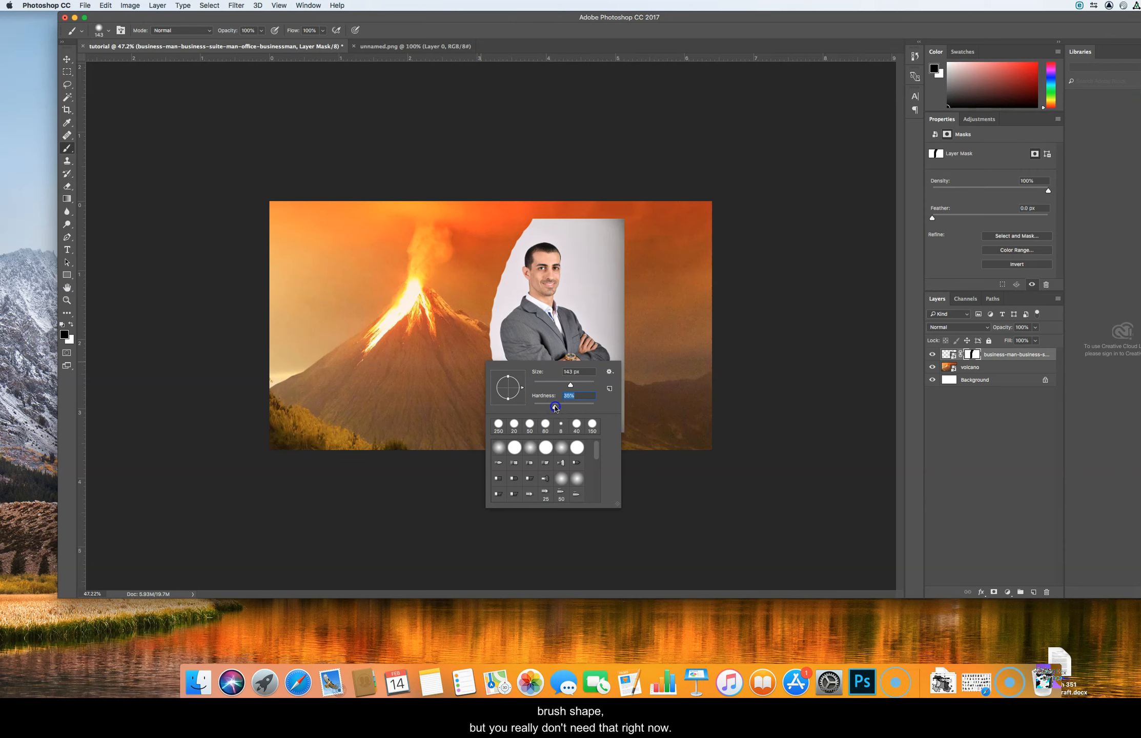
{"action": "key", "text": "Return"}
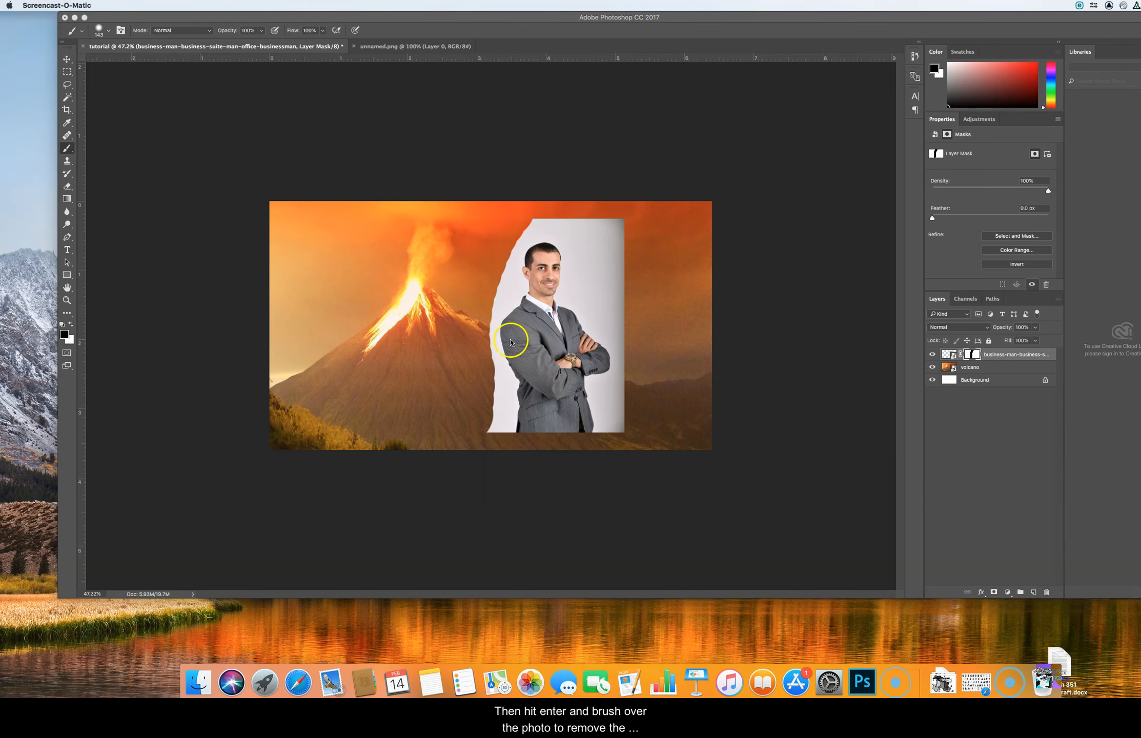
Step: Brush black on the layer mask all around the businessman to remove the remaining photo backdrop
{"action": "left_click", "coordinate": [535, 339]}
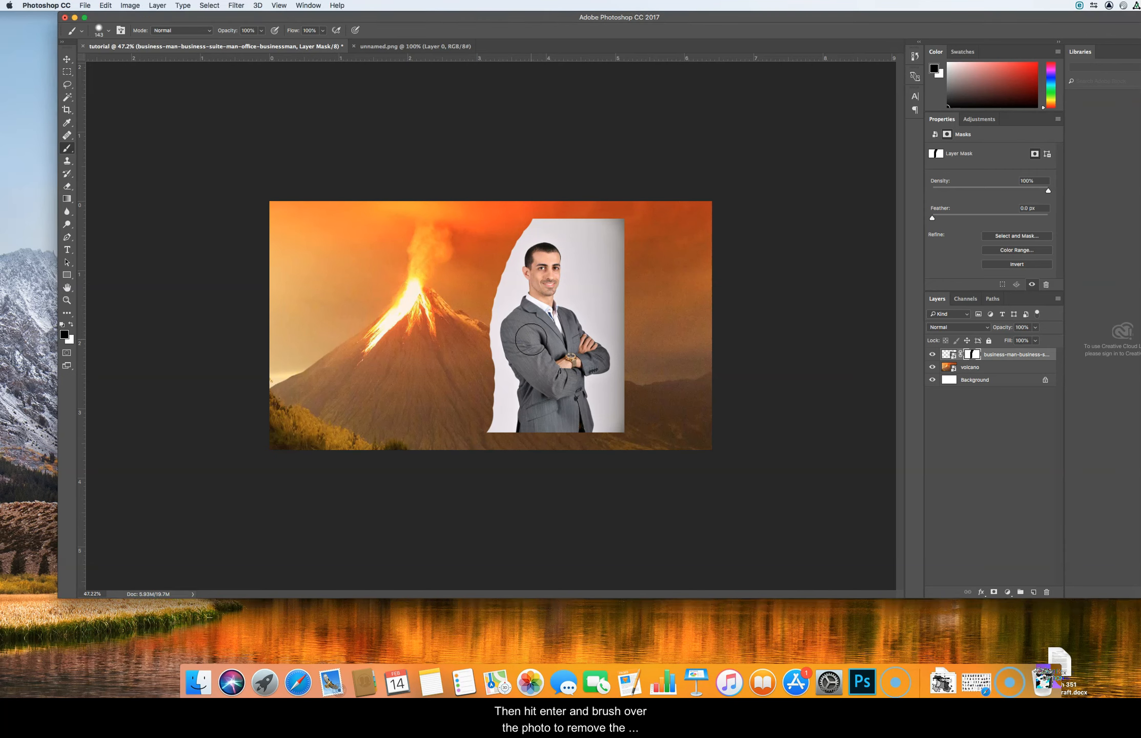
{"action": "mouse_move", "coordinate": [580, 220]}
{"action": "left_mouse_down"}
{"action": "mouse_move", "coordinate": [611, 240]}
{"action": "mouse_move", "coordinate": [614, 311]}
{"action": "mouse_move", "coordinate": [597, 234]}
{"action": "mouse_move", "coordinate": [531, 210]}
{"action": "mouse_move", "coordinate": [479, 284]}
{"action": "mouse_move", "coordinate": [593, 257]}
{"action": "mouse_move", "coordinate": [539, 240]}
{"action": "mouse_move", "coordinate": [497, 265]}
{"action": "left_mouse_up"}
{"action": "key", "text": "x"}
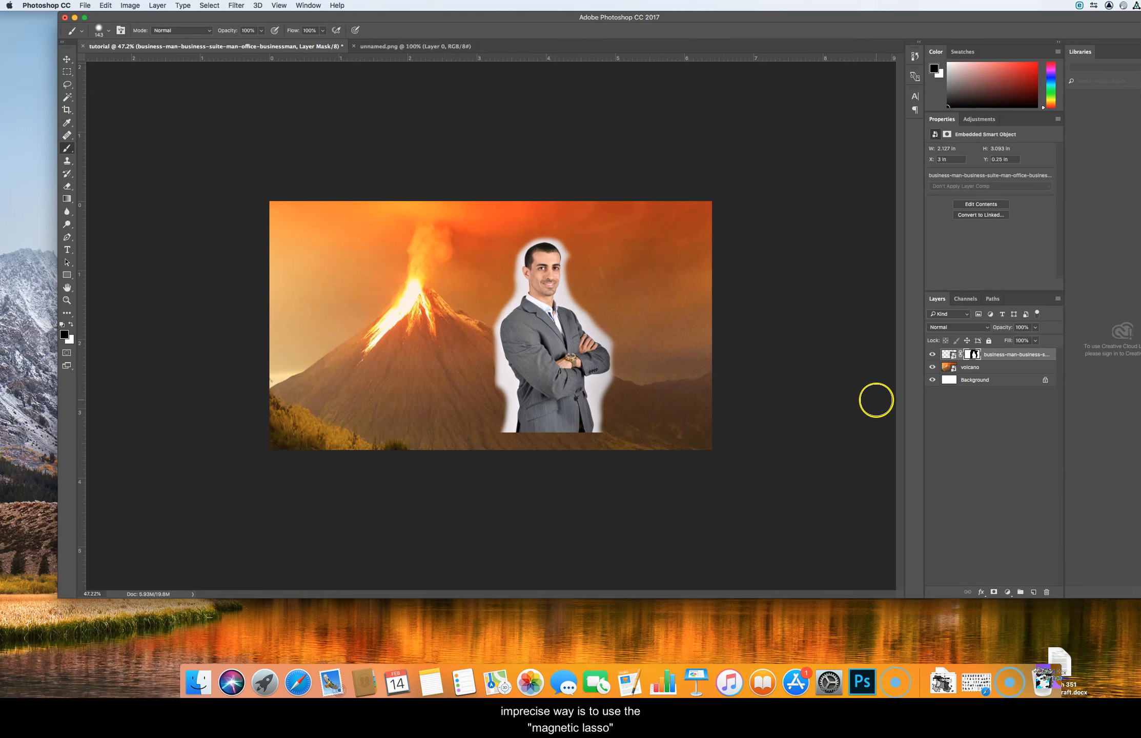
Step: Delete the brushed layer mask from the businessman layer
{"action": "left_click", "coordinate": [968, 356]}
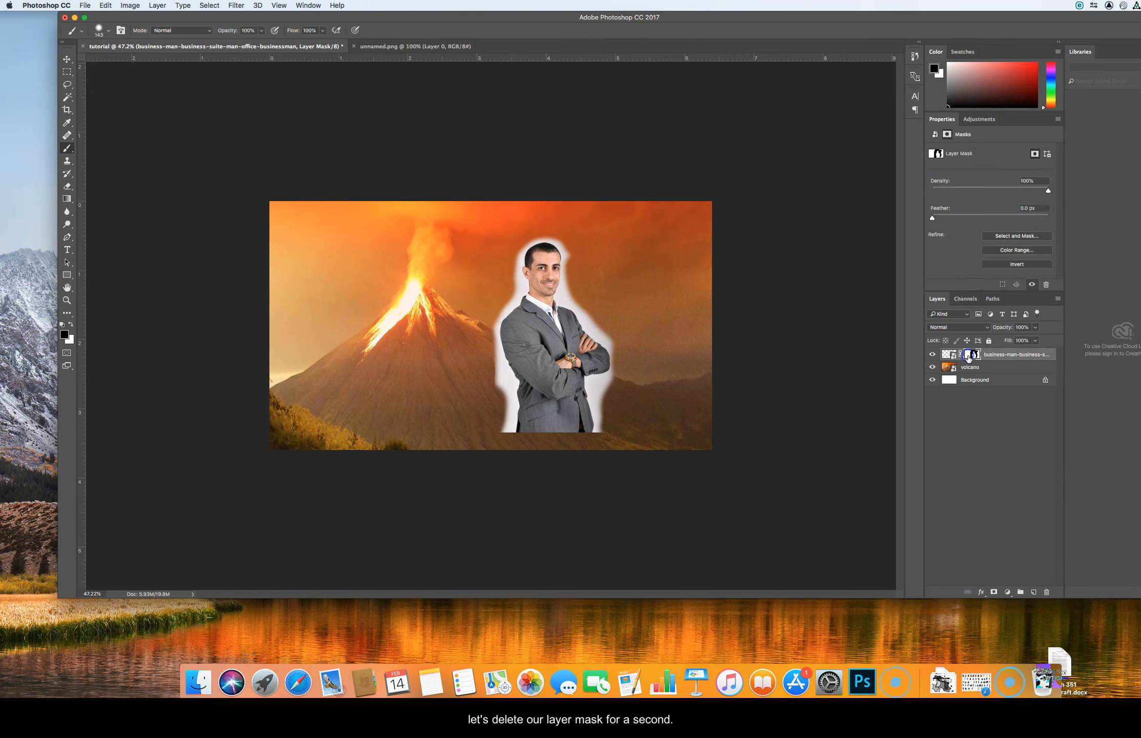
{"action": "right_click", "coordinate": [967, 356]}
{"action": "left_click", "coordinate": [984, 376]}
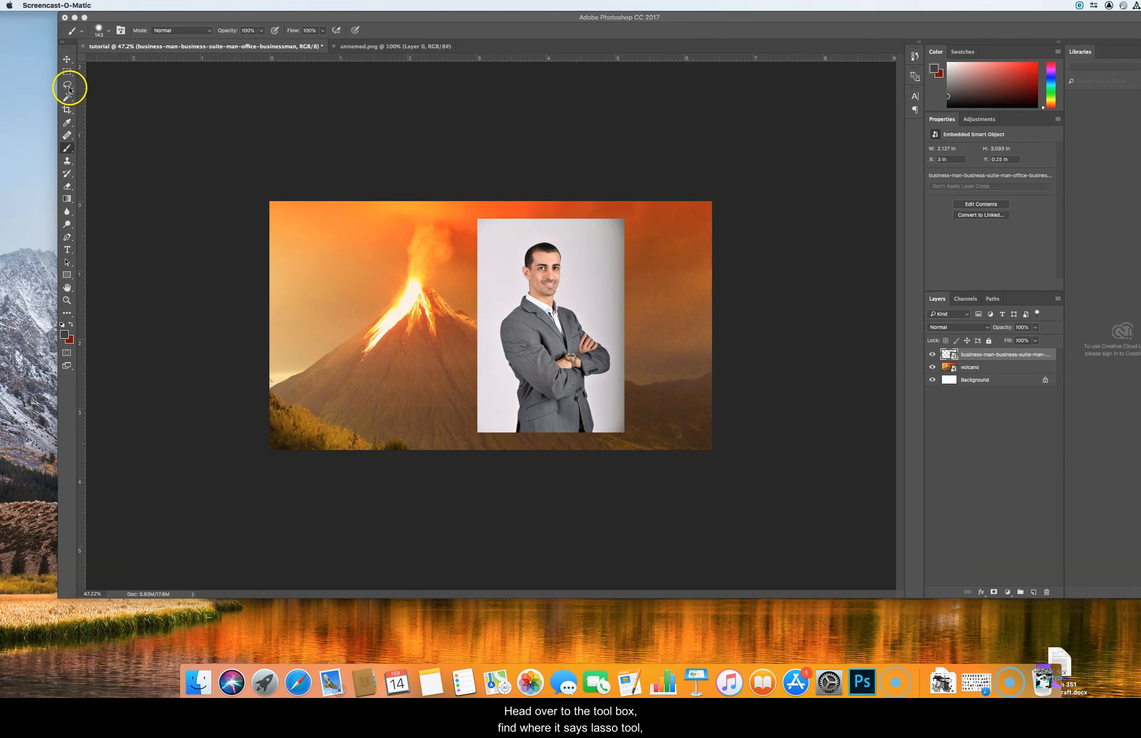
Step: Select the businessman's outline with the Magnetic Lasso Tool and mask his layer with that selection
{"action": "left_click", "coordinate": [67, 85]}
{"action": "right_click", "coordinate": [70, 89]}
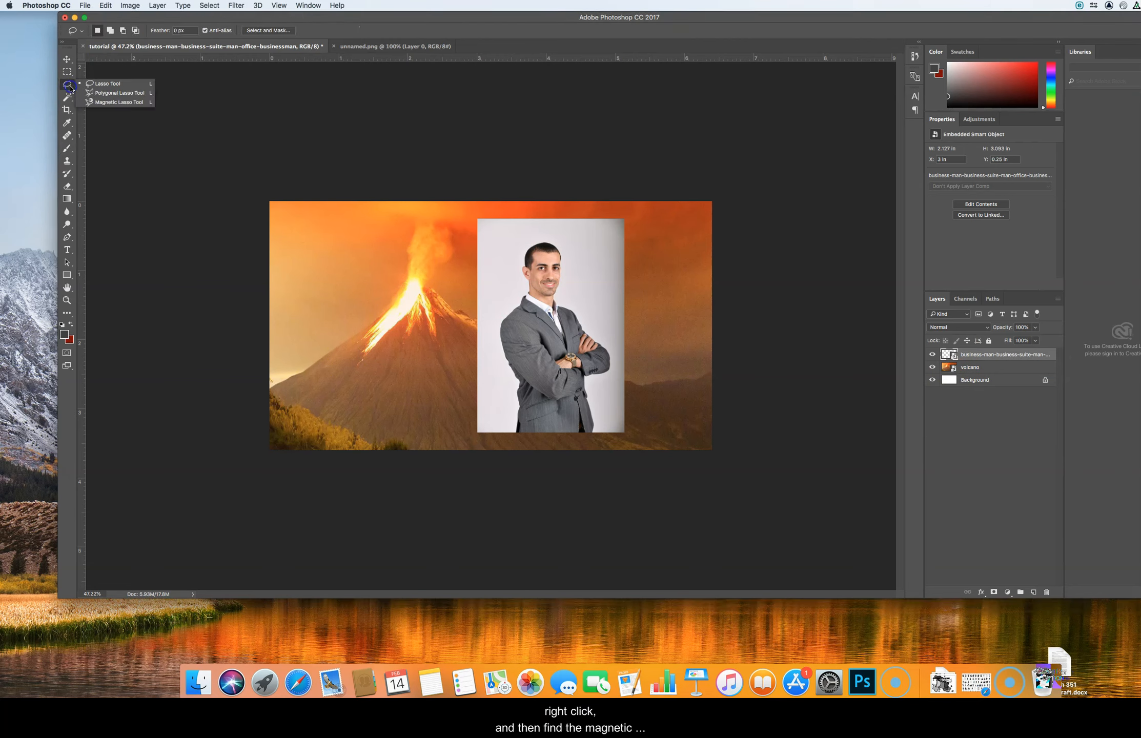
{"action": "left_click", "coordinate": [105, 103]}
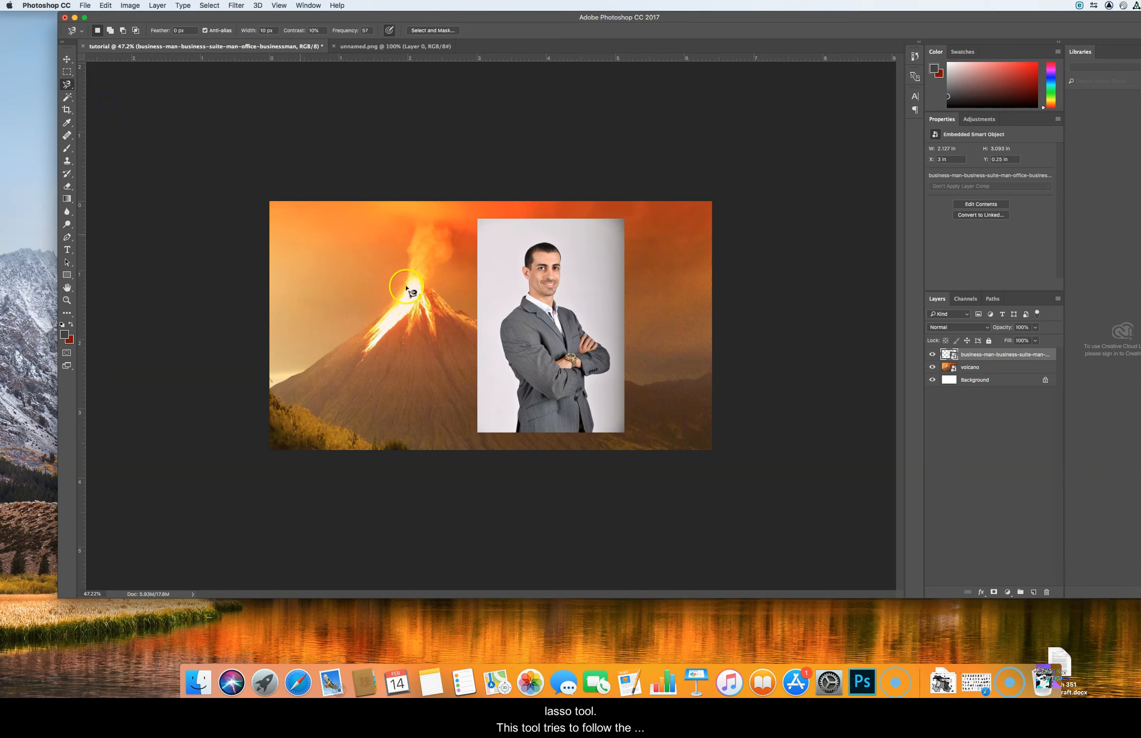
{"action": "left_click", "coordinate": [516, 432]}
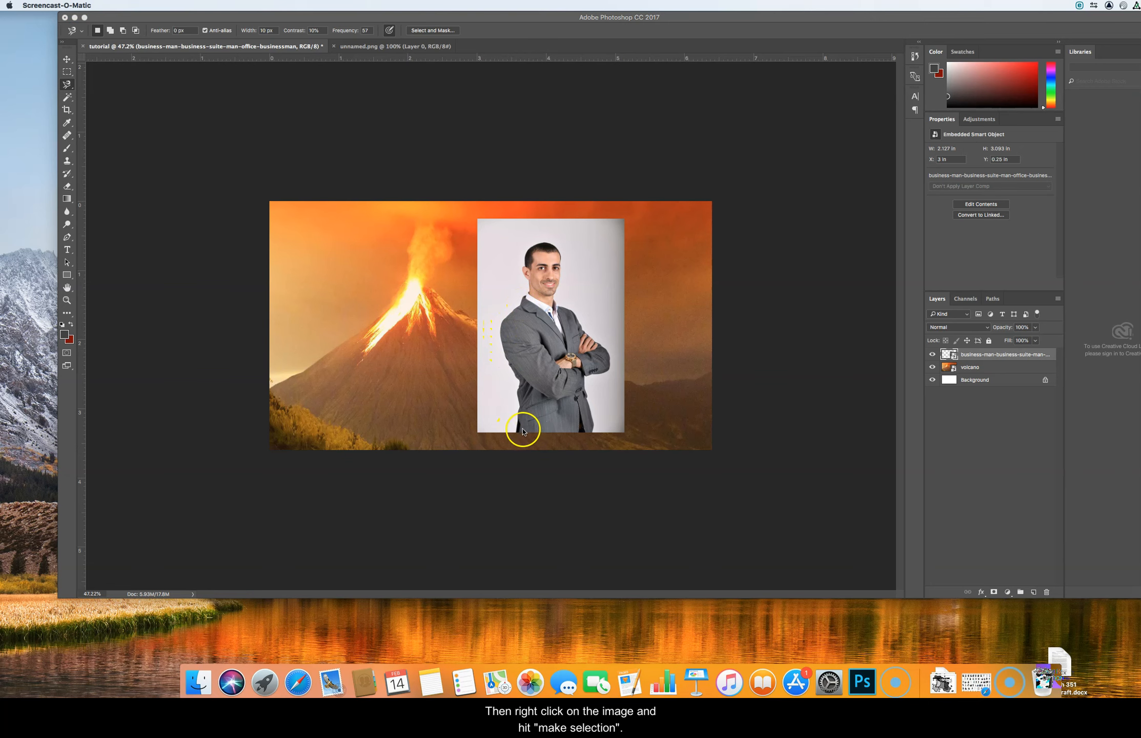
{"action": "left_click", "coordinate": [522, 432]}
{"action": "right_click", "coordinate": [535, 421]}
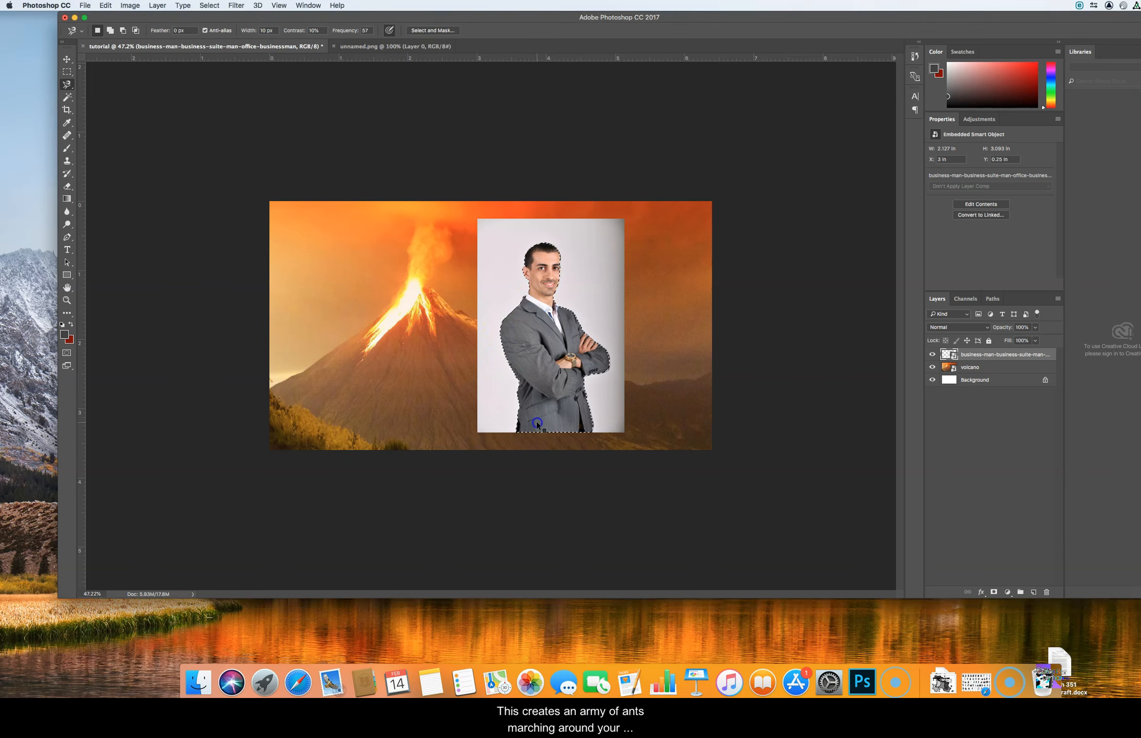
{"action": "left_click", "coordinate": [749, 467]}
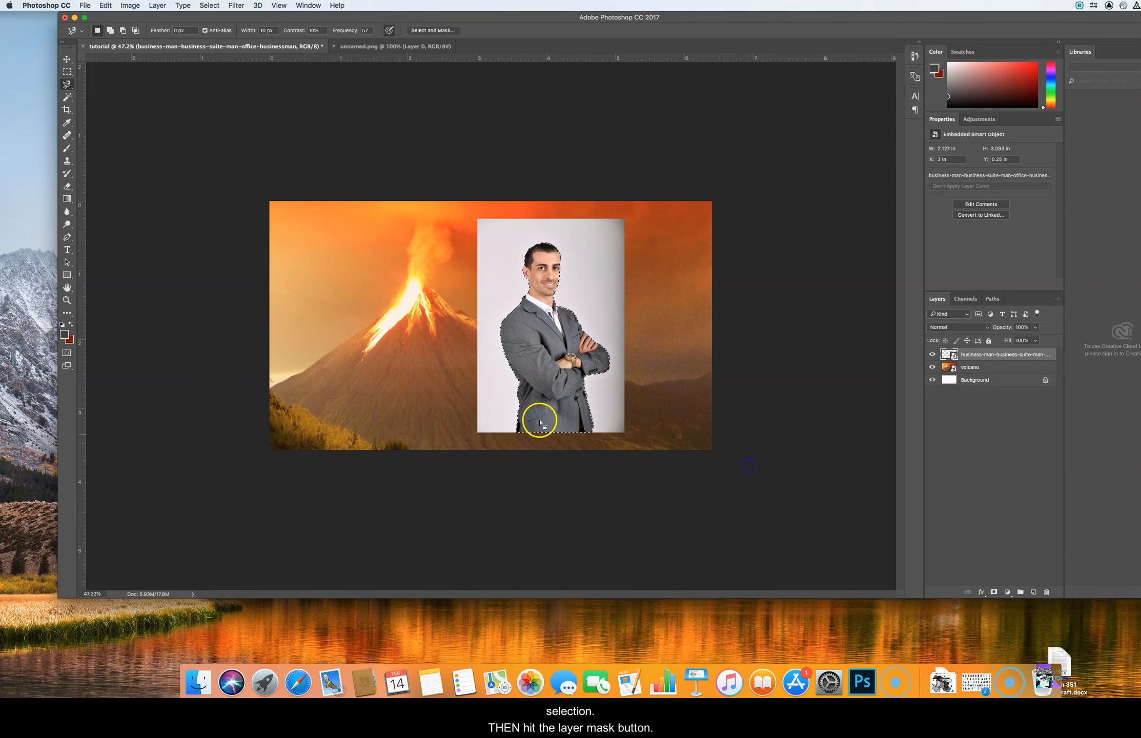
{"action": "left_click", "coordinate": [994, 592]}
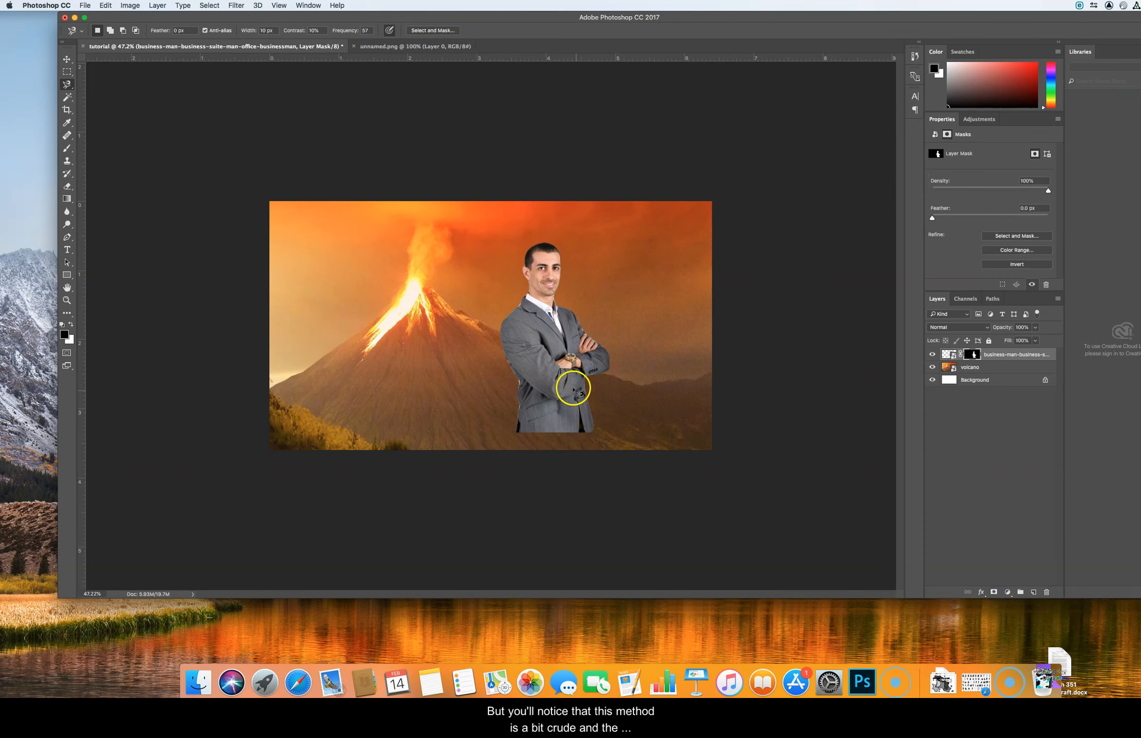
Step: Inspect the lasso cutout's edges up close and delete that layer mask from the businessman layer
{"action": "key", "text": "z"}
{"action": "left_click_drag", "start_coordinate": [518, 365], "coordinate": [541, 379]}
{"action": "left_click", "coordinate": [969, 355]}
{"action": "right_click", "coordinate": [968, 355]}
{"action": "left_click", "coordinate": [981, 372]}
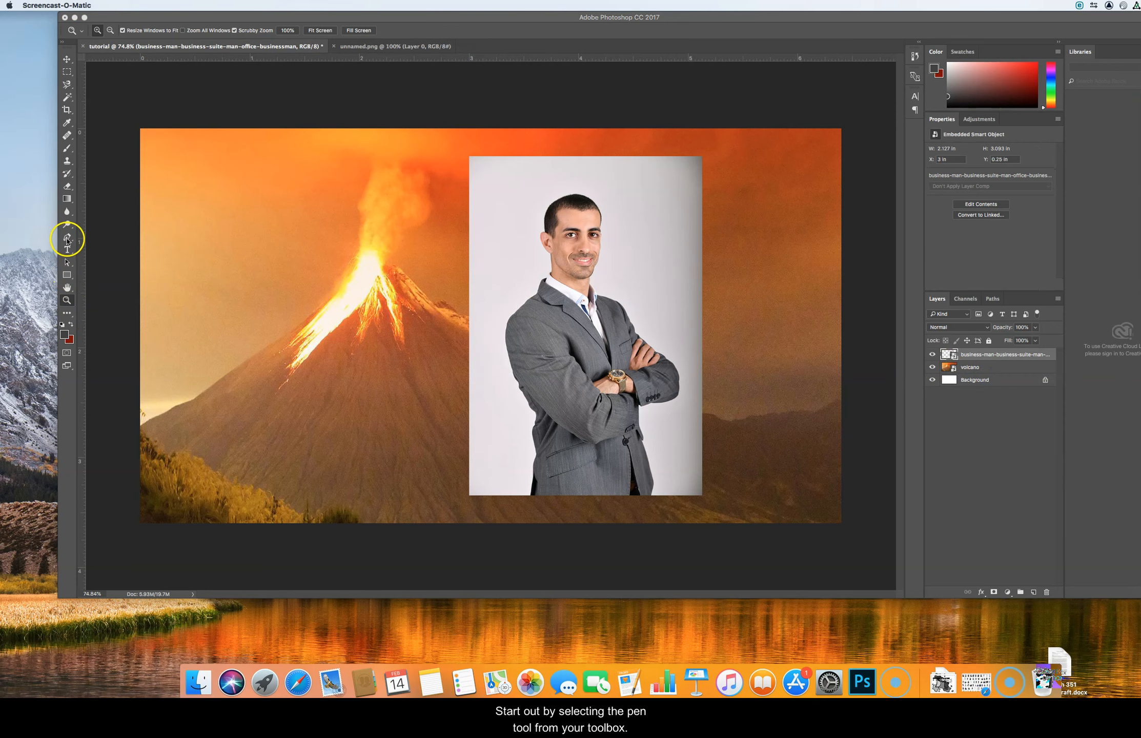
Step: Trace a closed Pen tool path around the businessman's outline, beginning and ending at the lower edge of his jacket below the bent elbow
{"action": "left_click", "coordinate": [67, 238]}
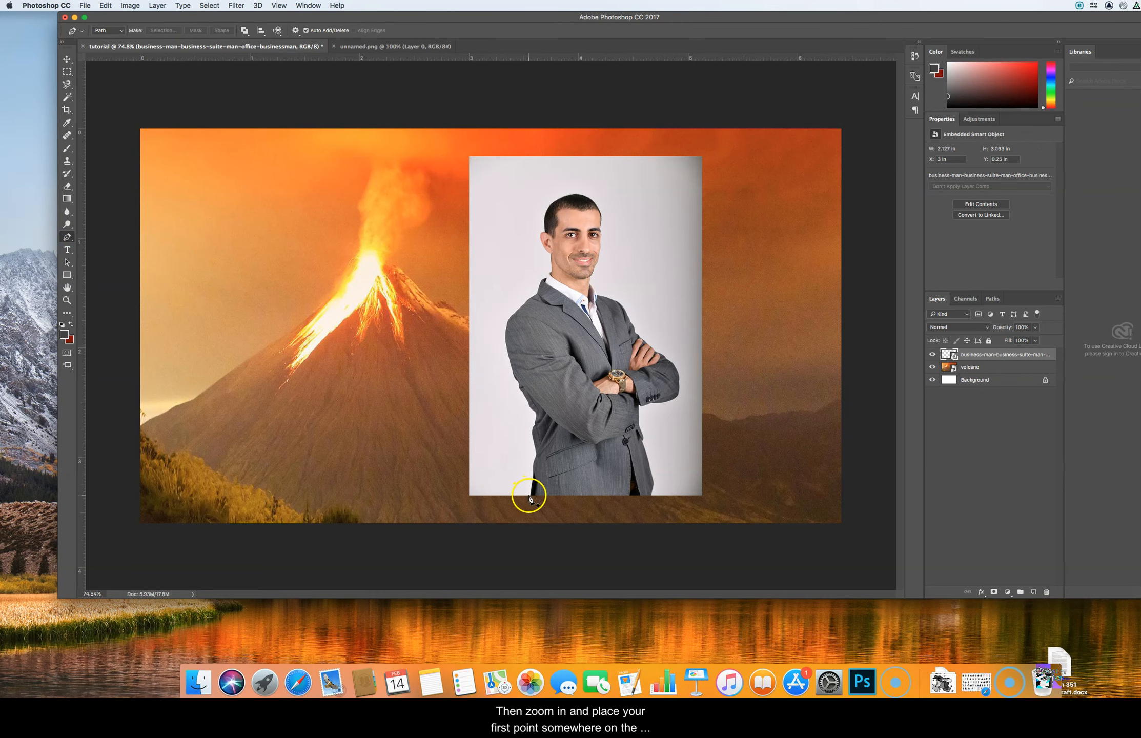
{"action": "scroll", "coordinate": [531, 496], "scroll_direction": "up", "scroll_amount": 5}
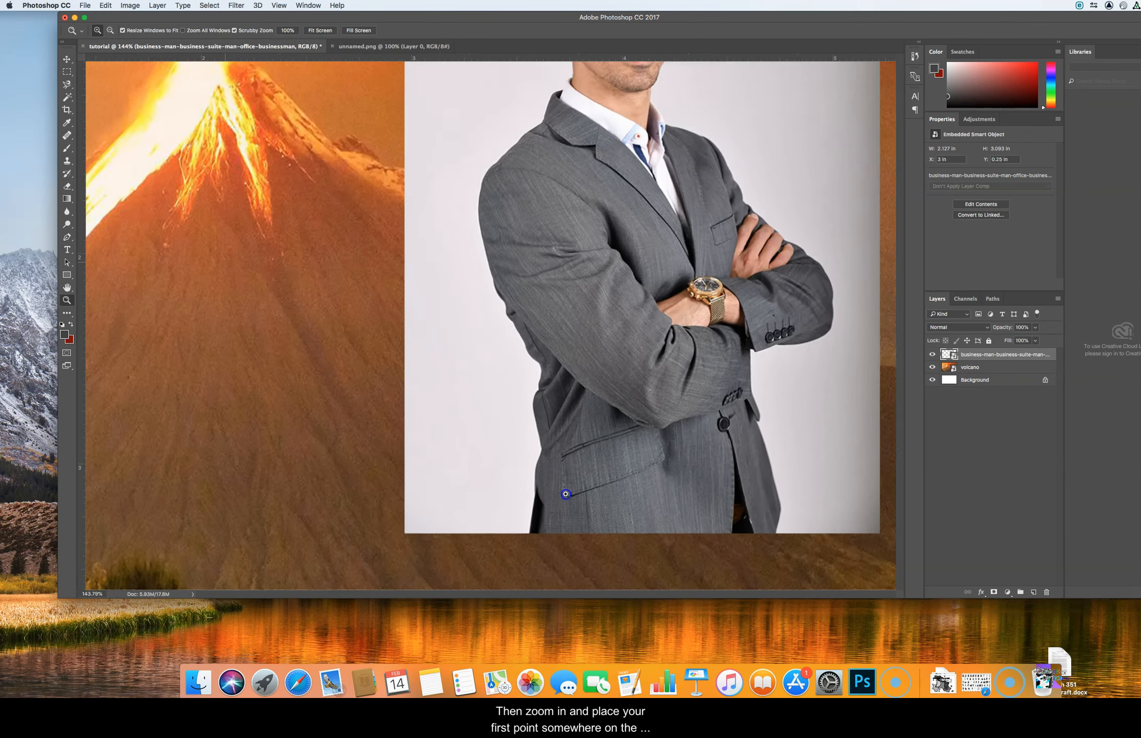
{"action": "left_click", "coordinate": [529, 500]}
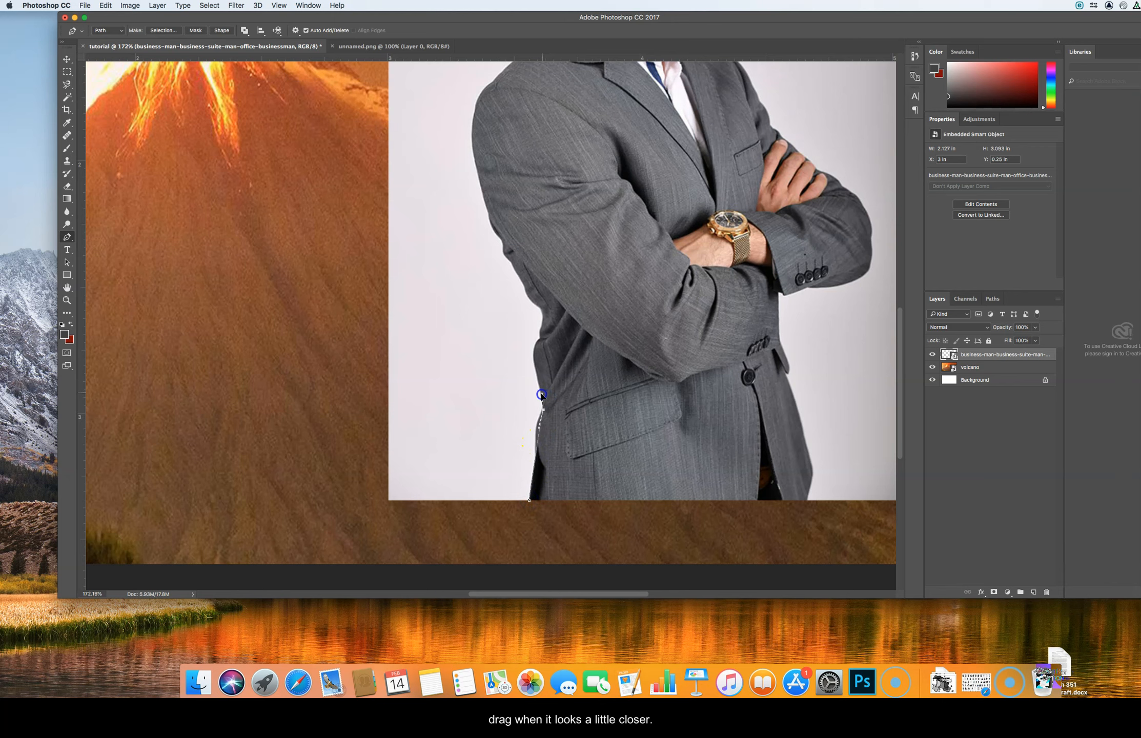
{"action": "left_click_drag", "start_coordinate": [542, 391], "coordinate": [545, 411]}
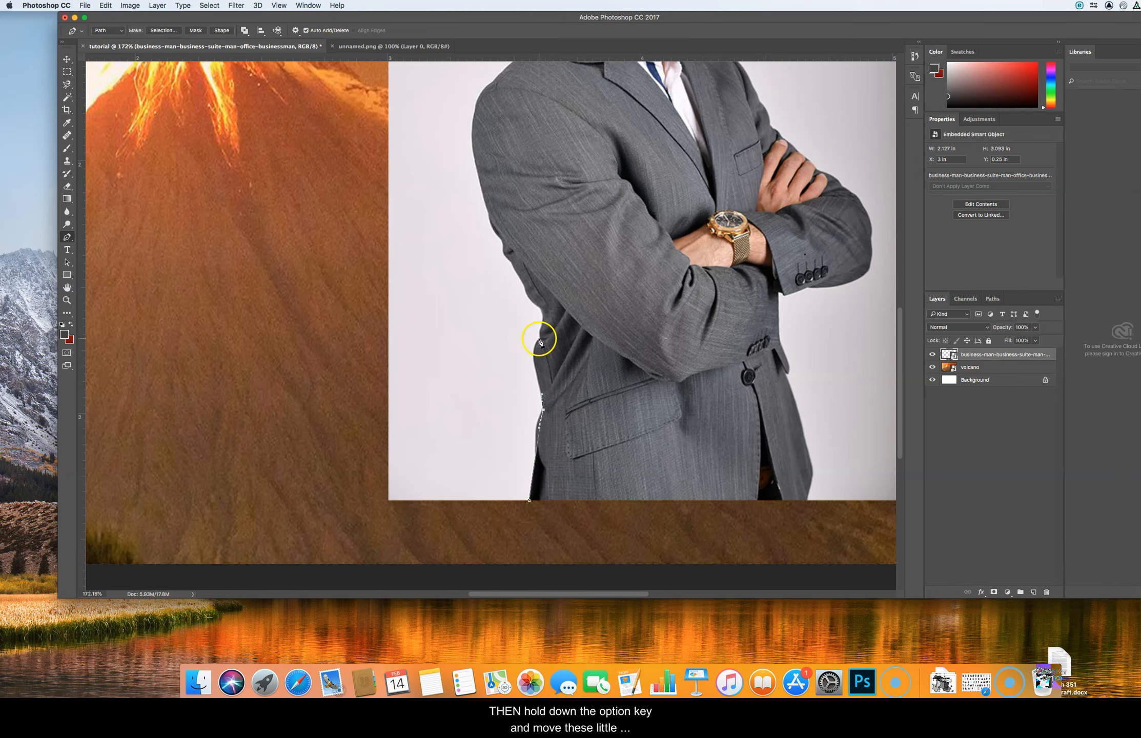
{"action": "left_click_drag", "start_coordinate": [547, 338], "coordinate": [536, 304]}
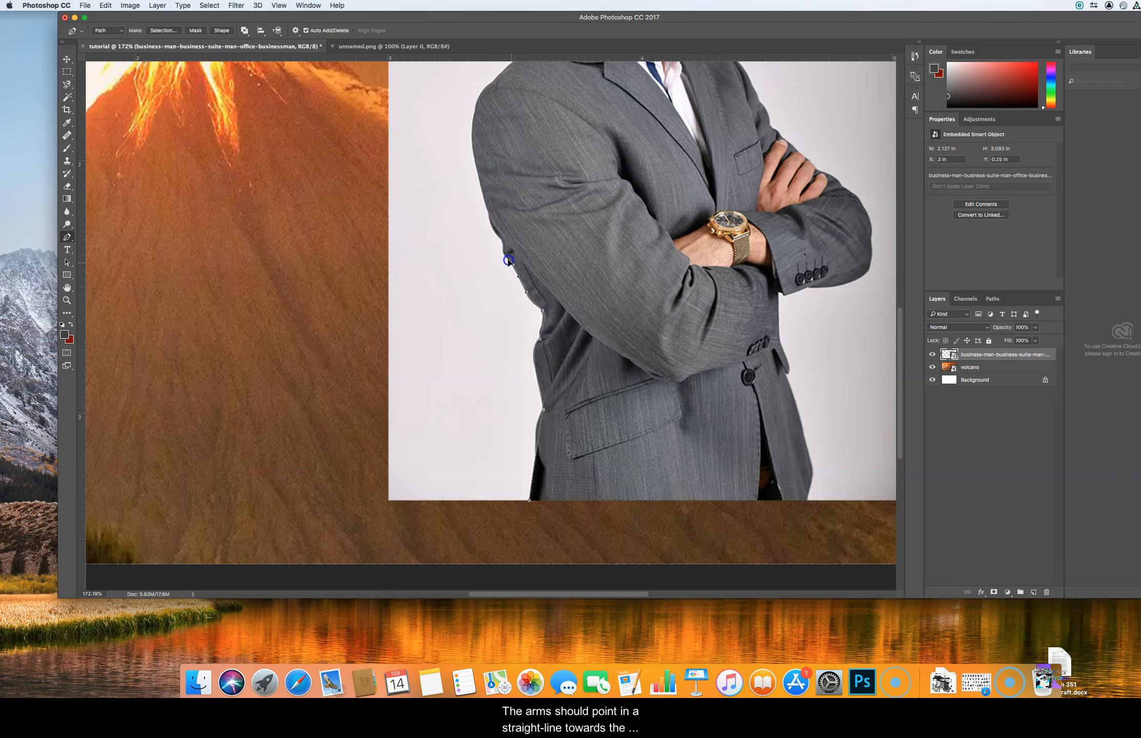
{"action": "left_click_drag", "start_coordinate": [508, 260], "coordinate": [504, 253]}
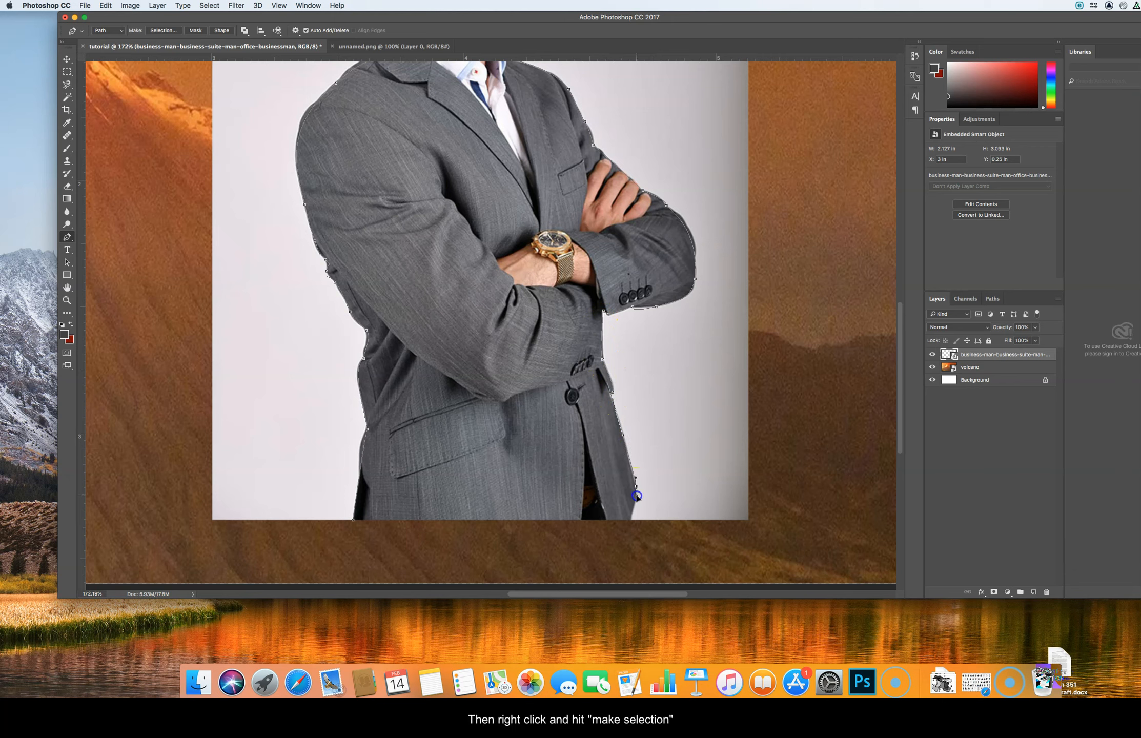
{"action": "left_click", "coordinate": [355, 521]}
Step: Convert the pen path into a selection and add a layer mask from it to the businessman layer
{"action": "right_click", "coordinate": [354, 521]}
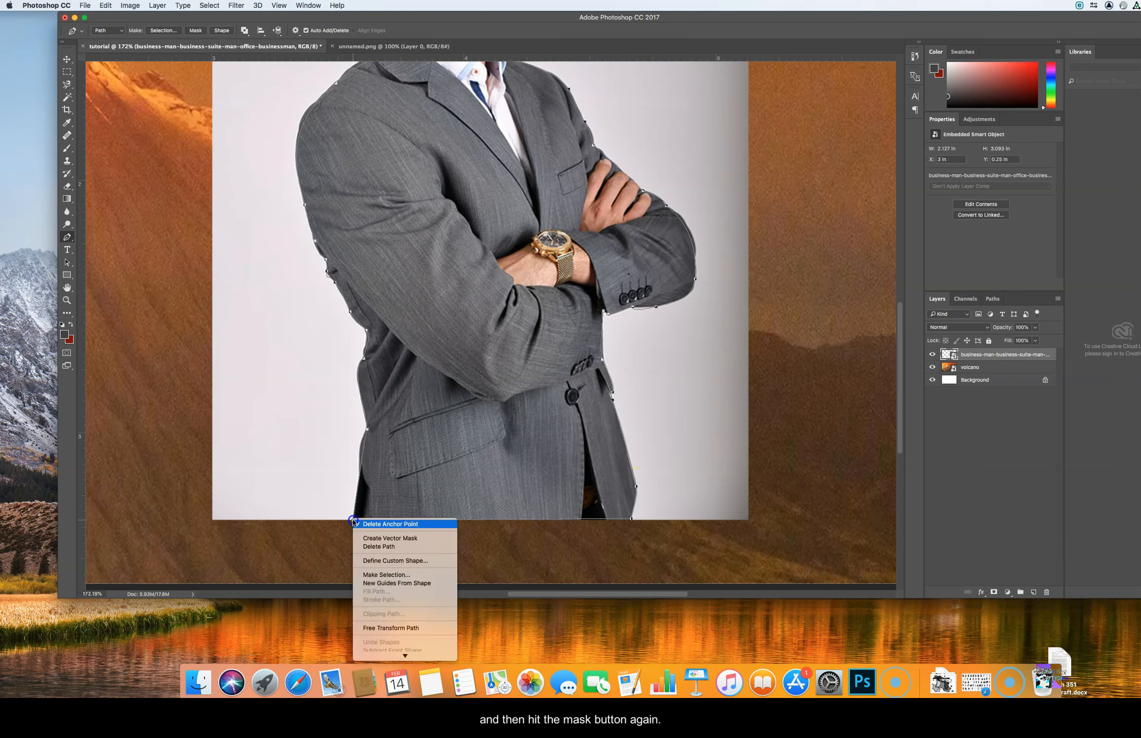
{"action": "left_click", "coordinate": [386, 574]}
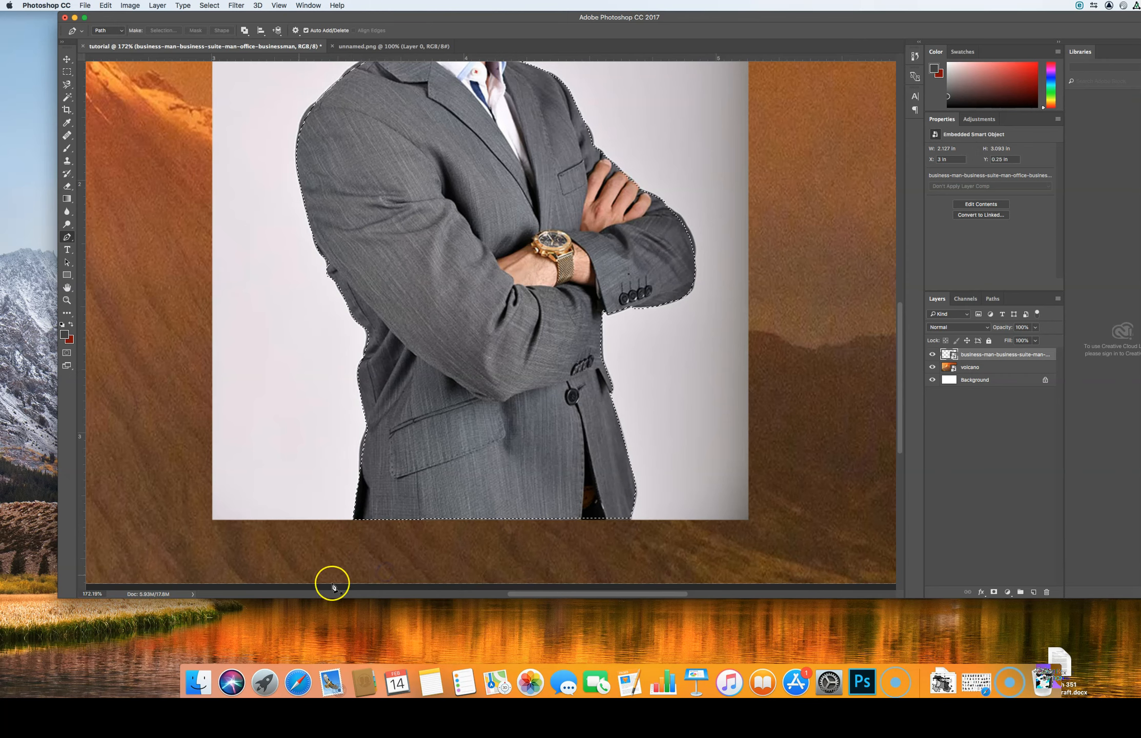
{"action": "left_click", "coordinate": [1002, 593]}
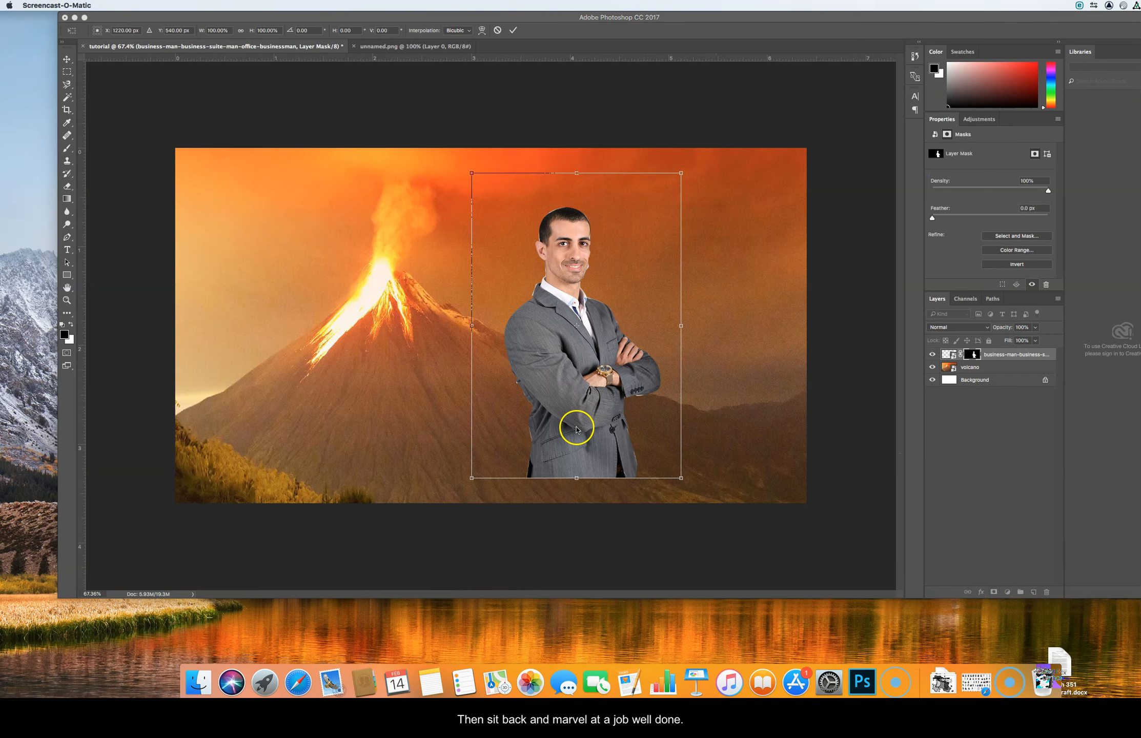
Step: Enlarge the cut-out businessman to about 122% width and 118% height, with his lower edge on the canvas bottom, and apply the transform
{"action": "left_click", "coordinate": [576, 430]}
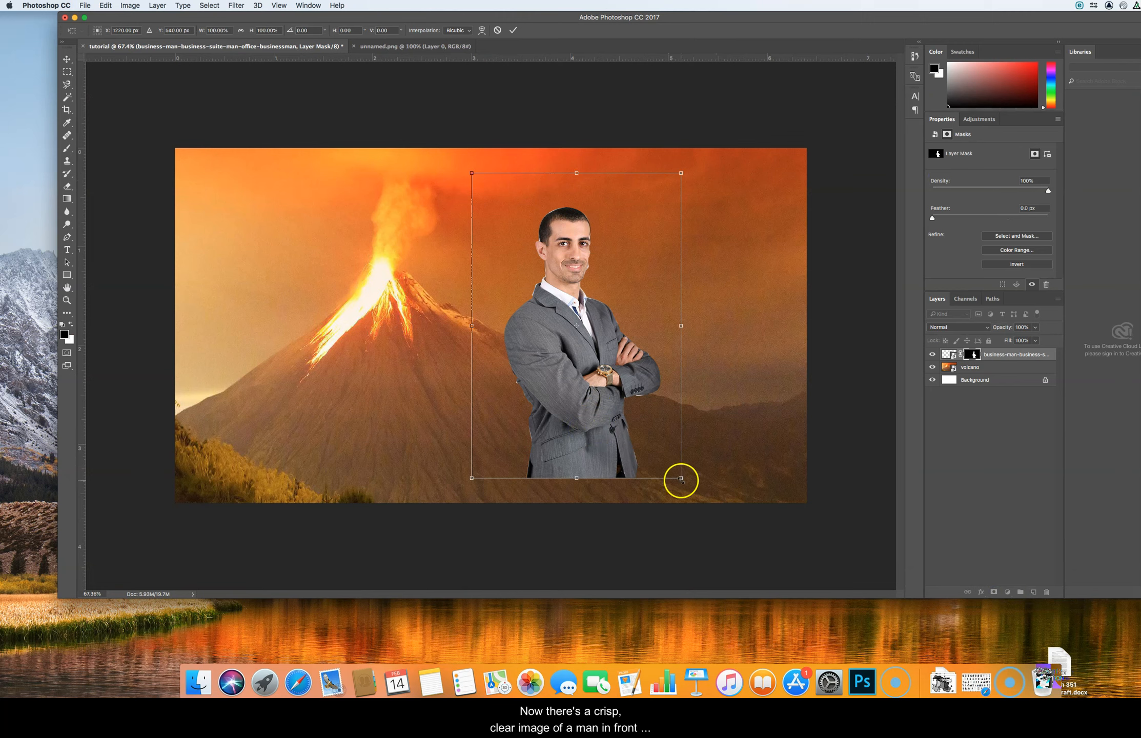
{"action": "left_click_drag", "start_coordinate": [685, 483], "coordinate": [709, 505]}
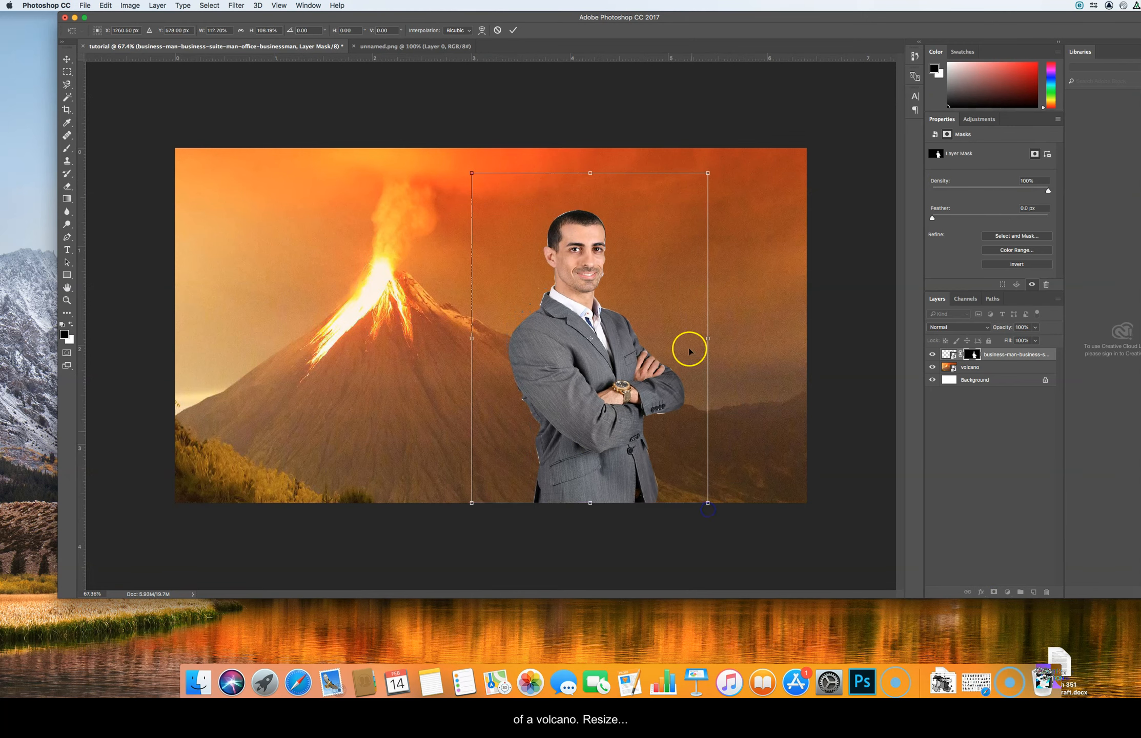
{"action": "left_click_drag", "start_coordinate": [709, 172], "coordinate": [728, 145]}
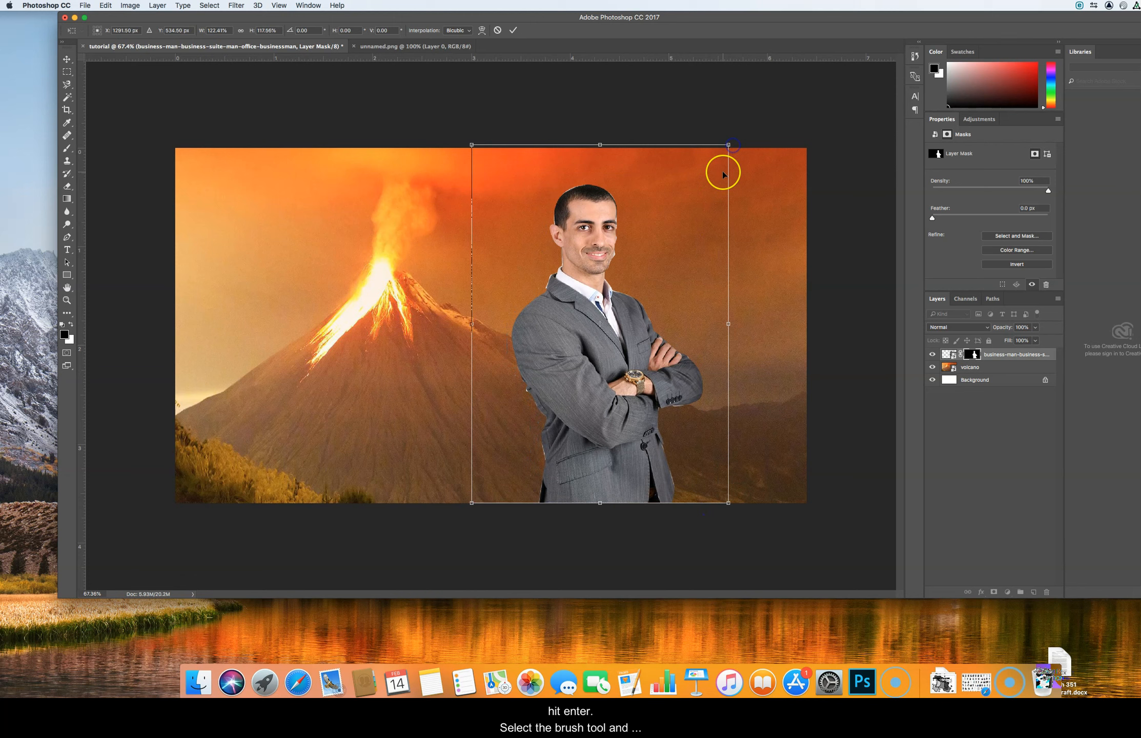
{"action": "key", "text": "Return"}
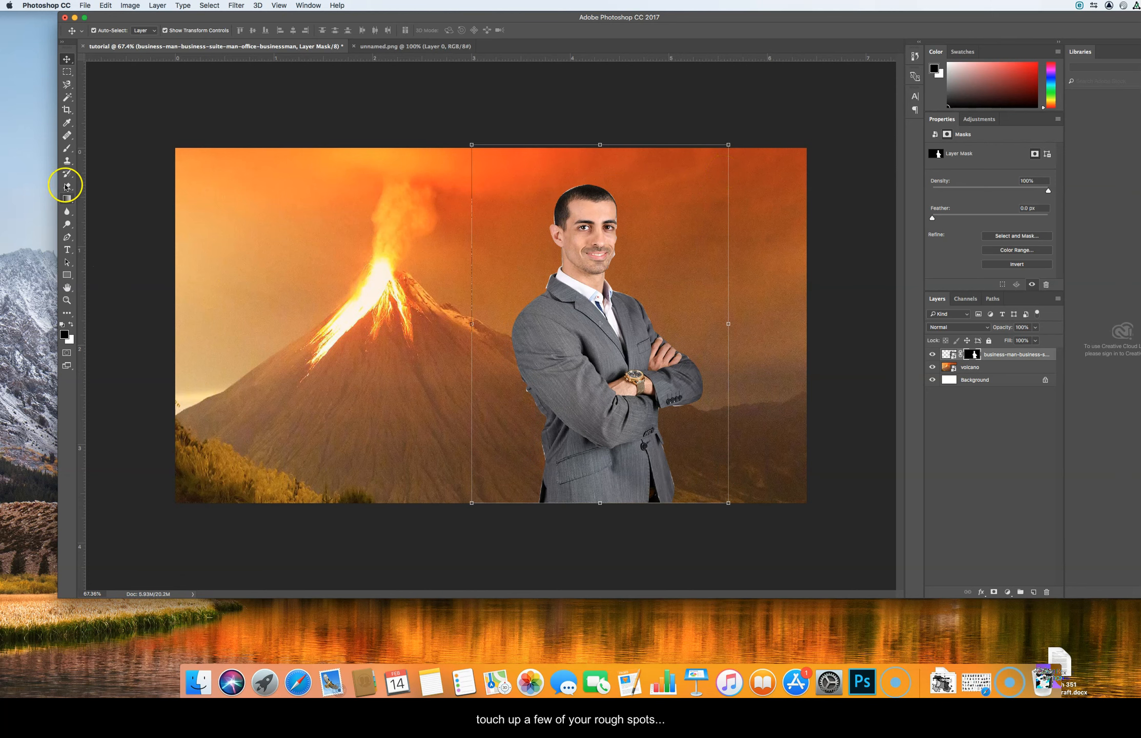